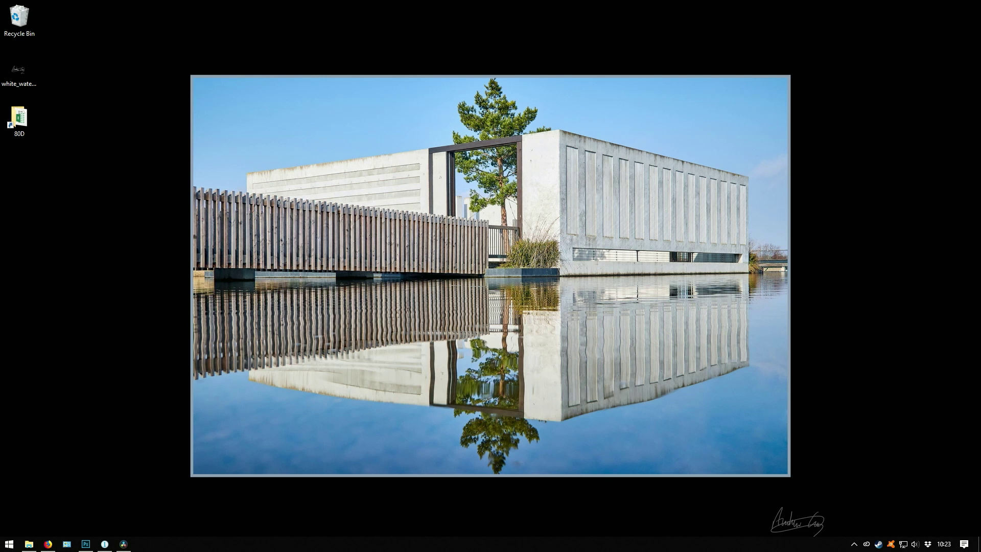
- Switch to Capture One and warm the photo's white balance to 5325 Kelvin, comparing it with the as-shot setting
left_click(105, 543)
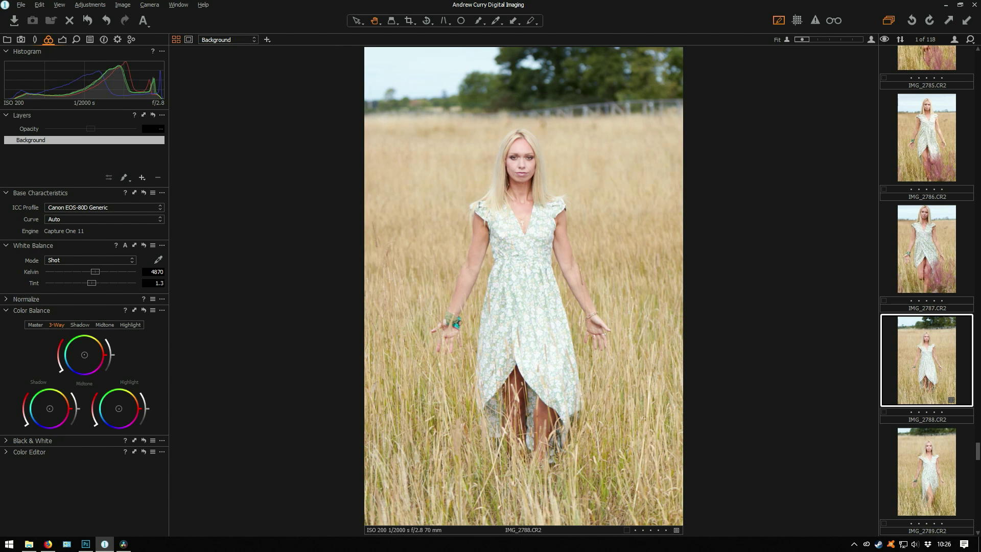
left_click_drag(95, 271, 100, 271)
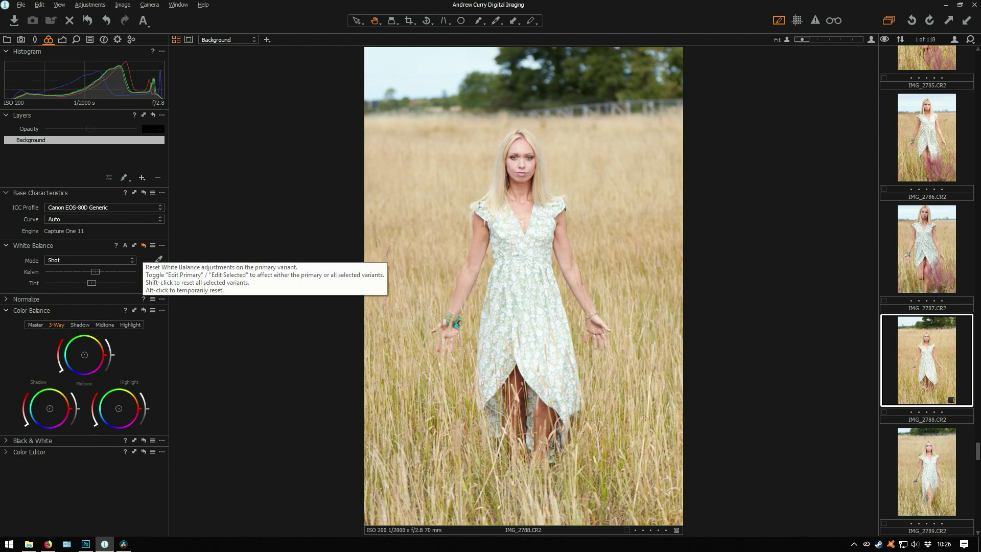
left_click(144, 246)
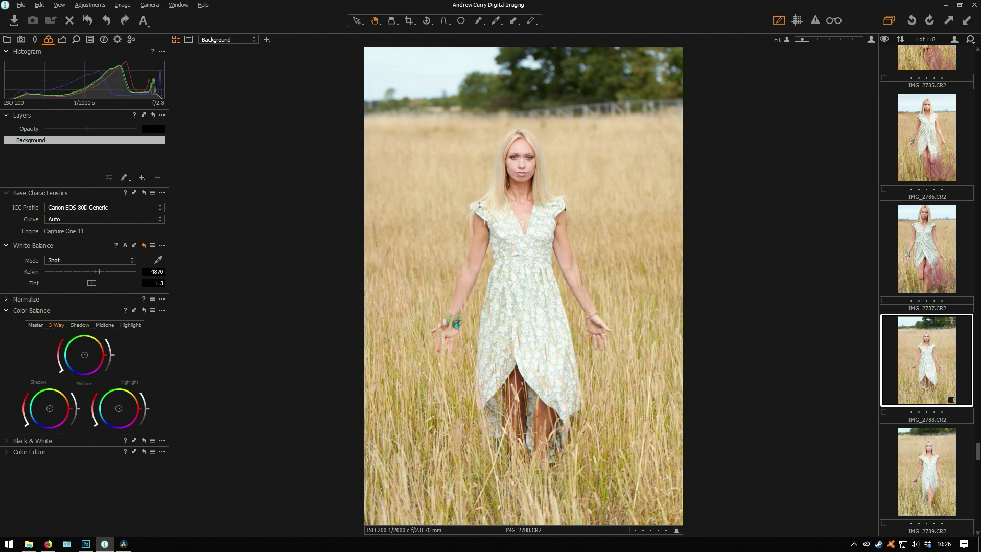
key("ctrl+z")
key("ctrl+y")
key("ctrl+z")
- Try the white balance tint at -6 and 6.4, and settle on a tint of 1
left_click_drag(91, 283, 85, 283)
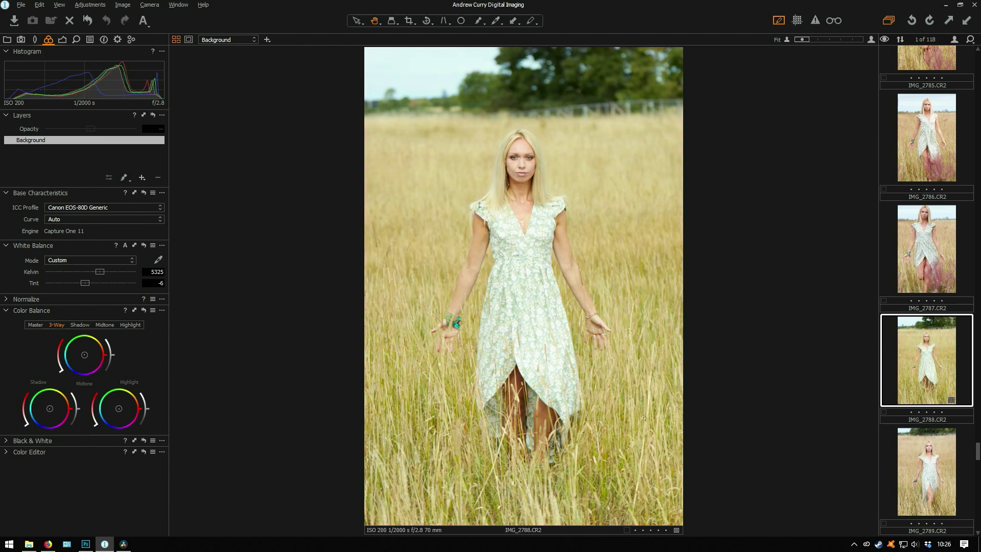
left_click_drag(85, 283, 96, 282)
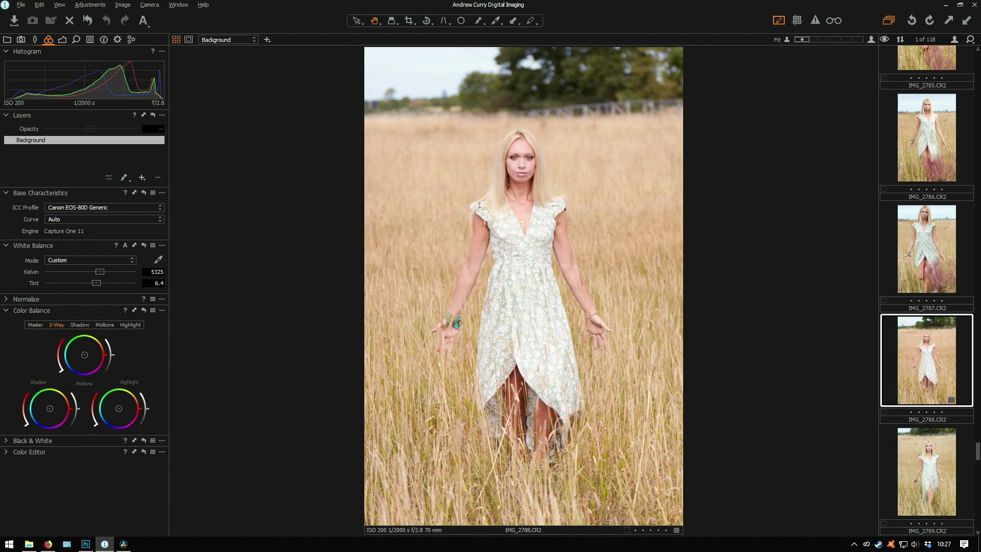
left_click_drag(95, 283, 95, 283)
left_click_drag(94, 283, 93, 283)
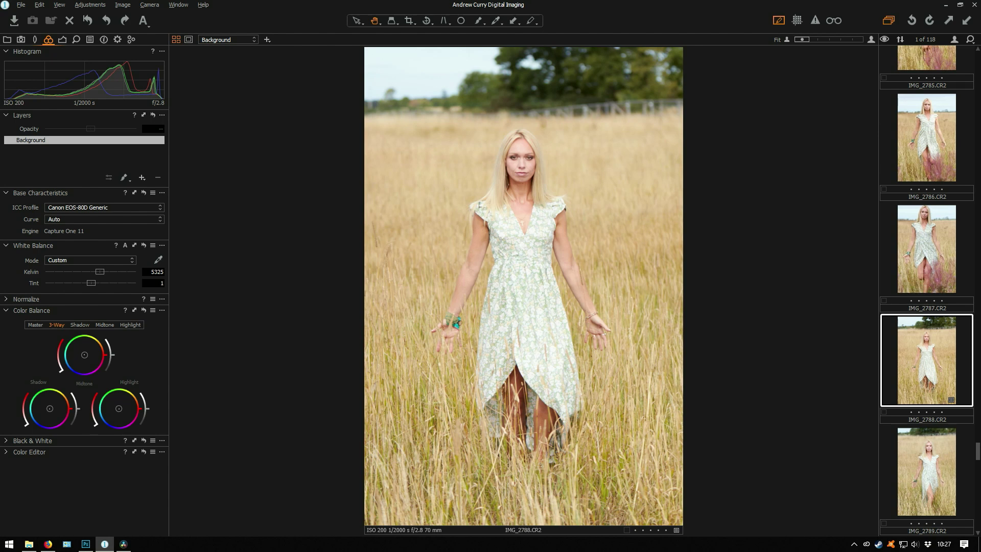
- Shift the shadows towards blue in the 3-way color balance and briefly preview the photo without the shift
left_click_drag(50, 408, 42, 417)
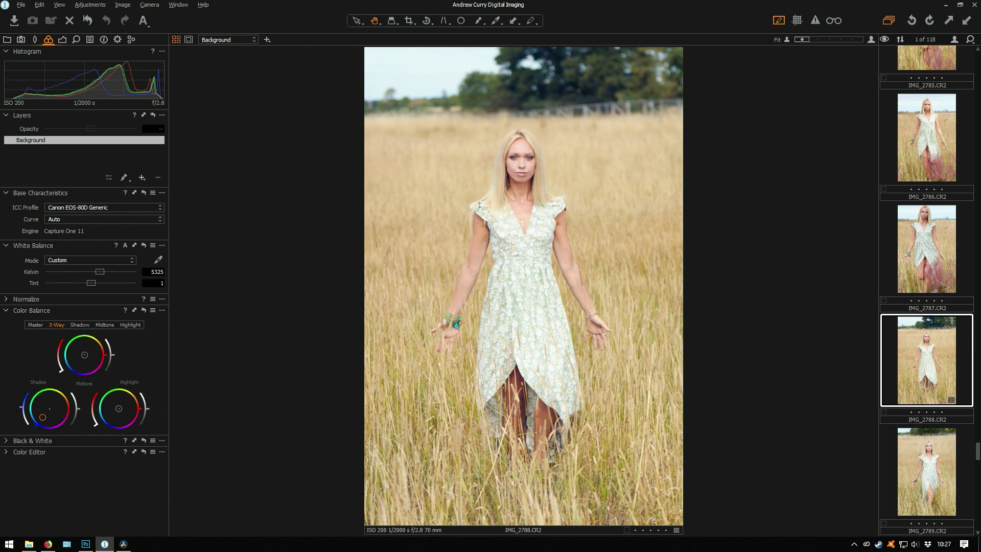
left_click_drag(42, 417, 41, 416)
left_click(143, 310)
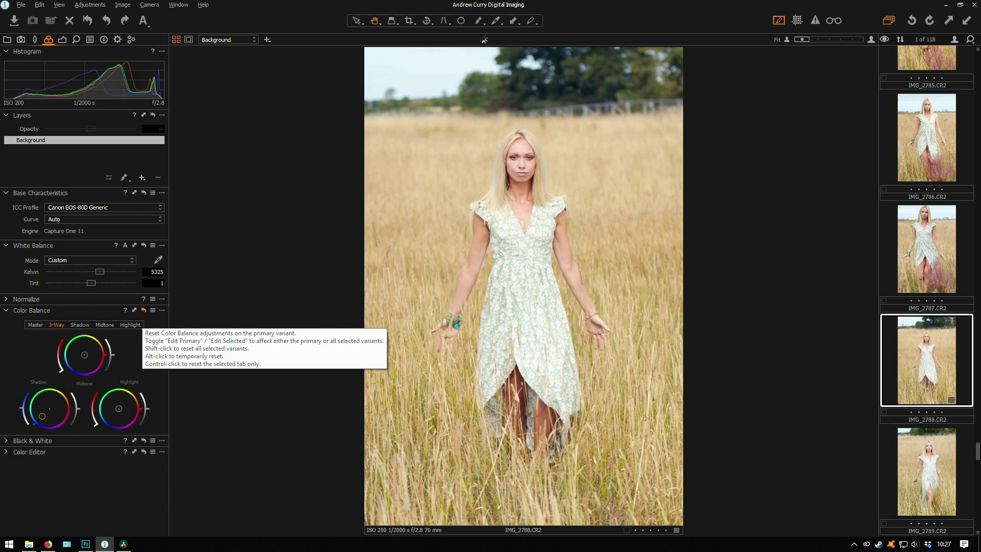
left_click(144, 310, "alt")
left_click(144, 310, "alt")
- Compare the photo with and without the shadow color balance by repeatedly resetting and restoring it
left_click(143, 310)
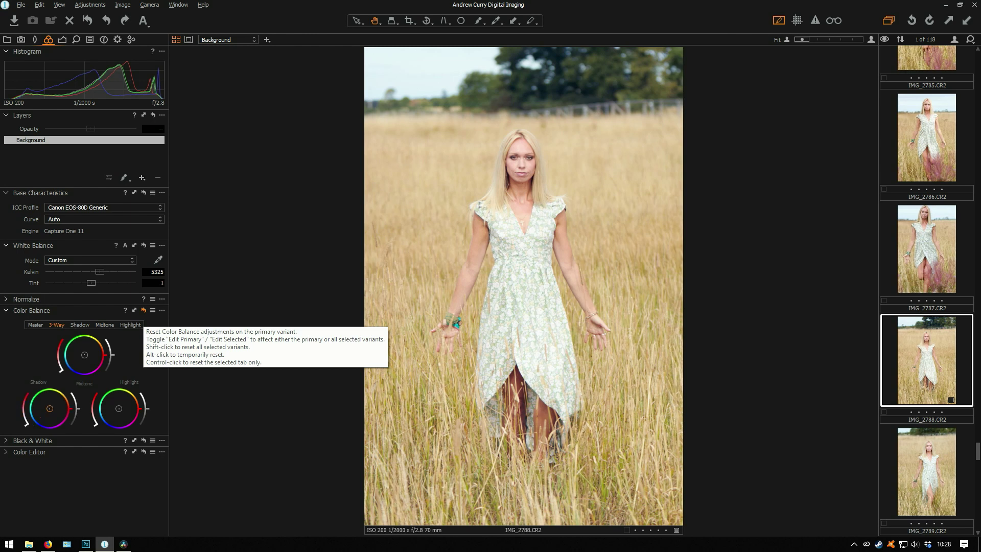
key("ctrl+z")
left_click(144, 310)
key("ctrl+z")
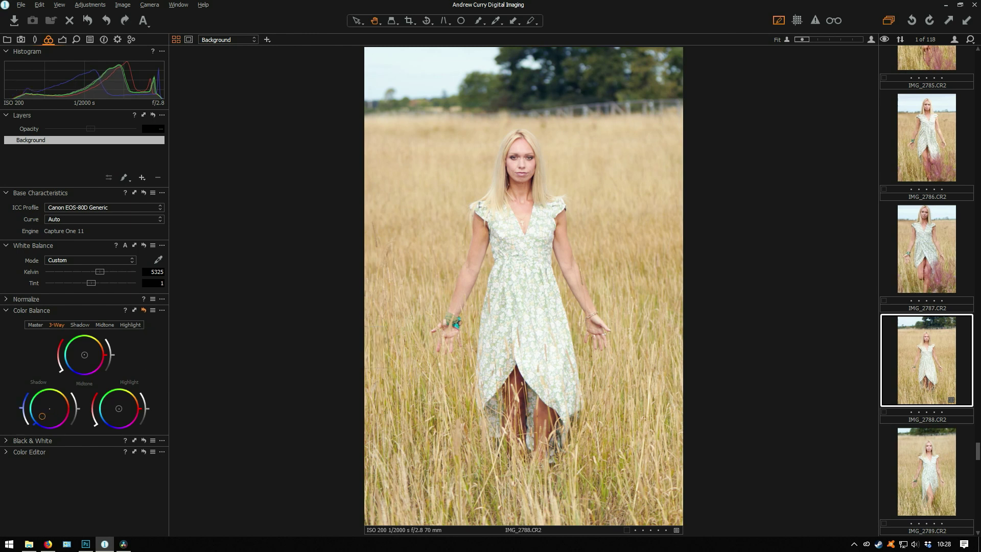
left_click(144, 310)
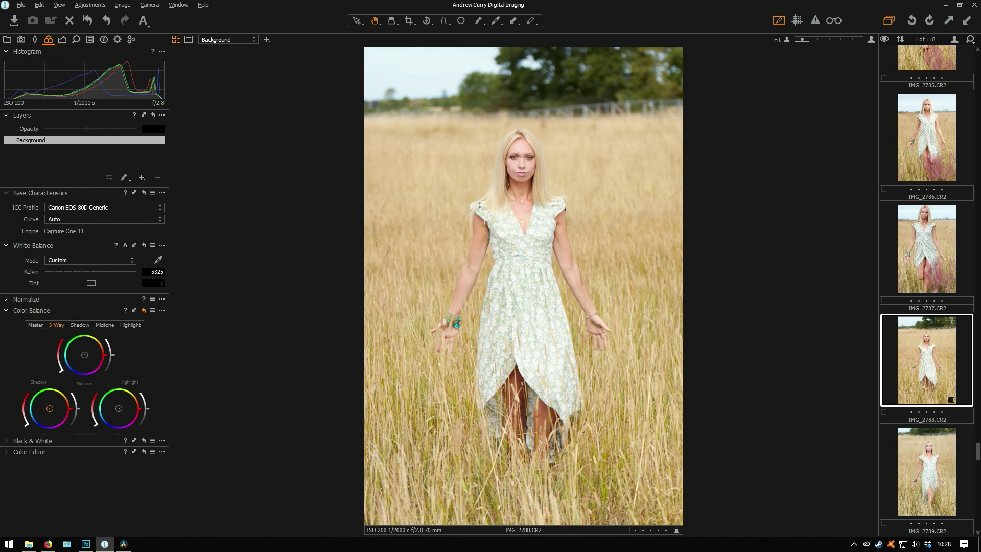
key("ctrl+z")
key("ctrl+y")
key("ctrl+z")
- Set Exposure to 0.1 and Contrast to -50, previewing the photo without these exposure adjustments
left_click(62, 40)
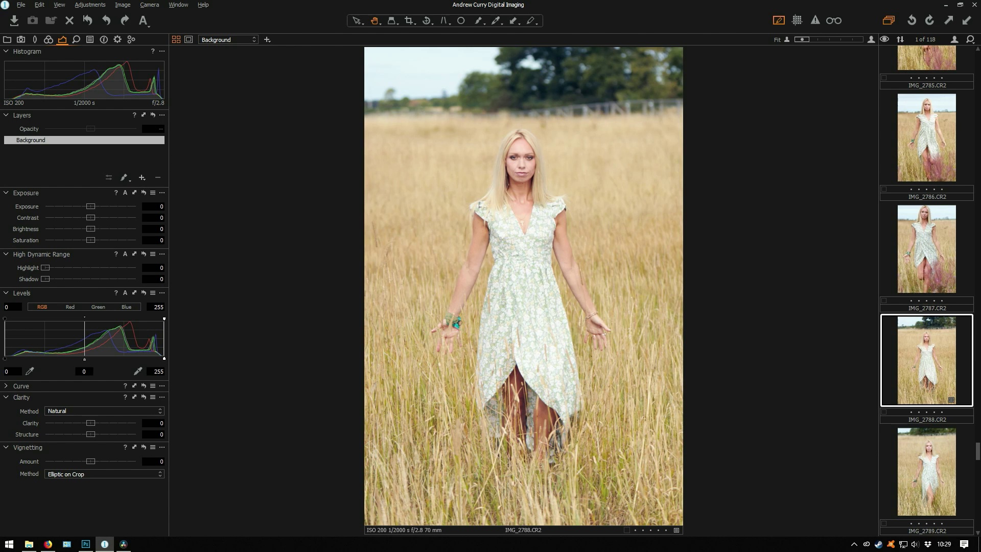
key("ctrl+y")
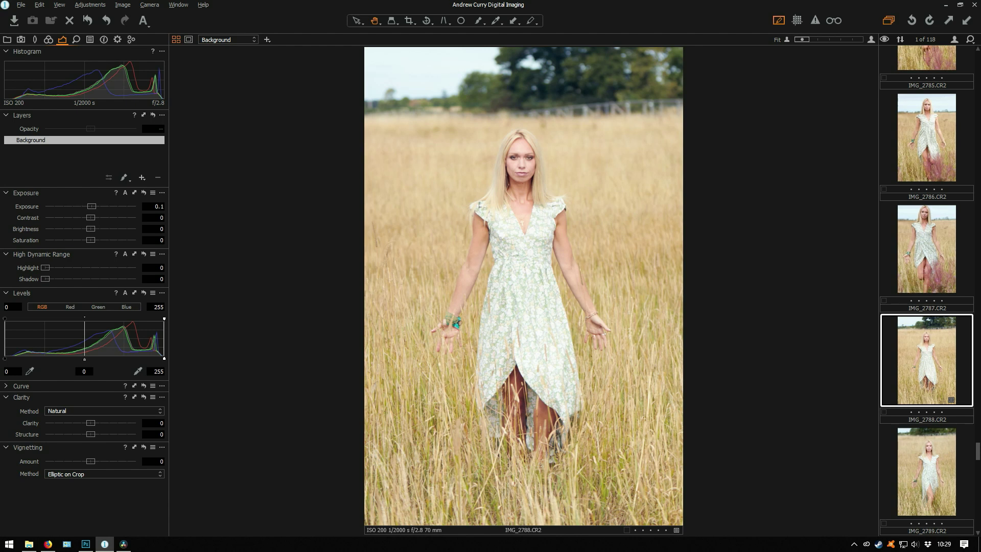
left_click_drag(91, 217, 45, 217)
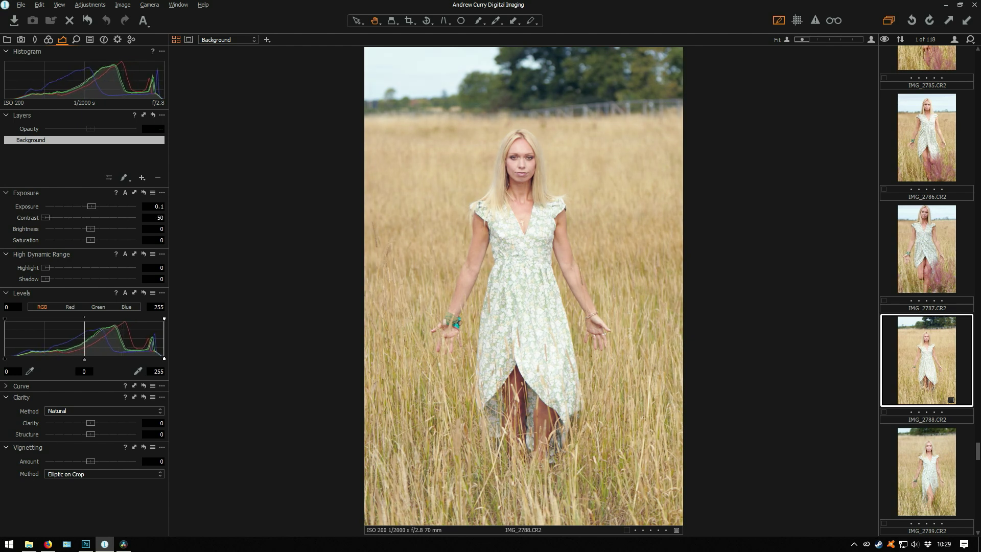
mouse_move(46, 217)
left_mouse_down()
mouse_move(107, 217)
mouse_move(46, 217)
left_mouse_up()
left_click(144, 193, "alt")
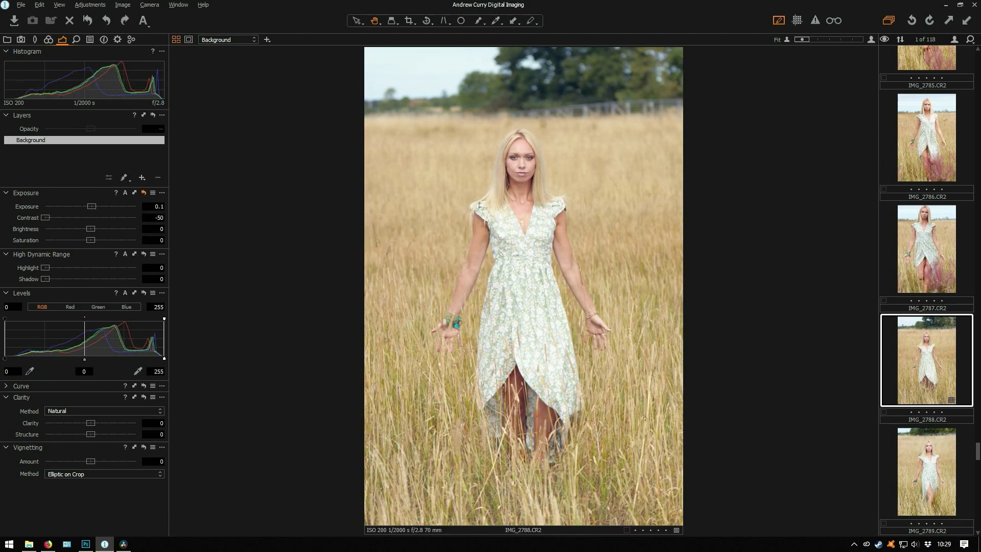
left_click(144, 193, "alt")
left_click(144, 192, "alt")
- Set Saturation to 10, keeping Contrast at -50 and Brightness at 0, and compare by resetting and restoring the exposure adjustments
mouse_move(48, 217)
left_mouse_down()
mouse_move(111, 218)
mouse_move(46, 218)
left_mouse_up()
left_click_drag(91, 229, 90, 229)
key("Down")
left_click(143, 192)
key("ctrl+z")
left_click(143, 193)
key("ctrl+z")
key("ctrl+shift+z")
key("ctrl+z")
left_click(143, 192)
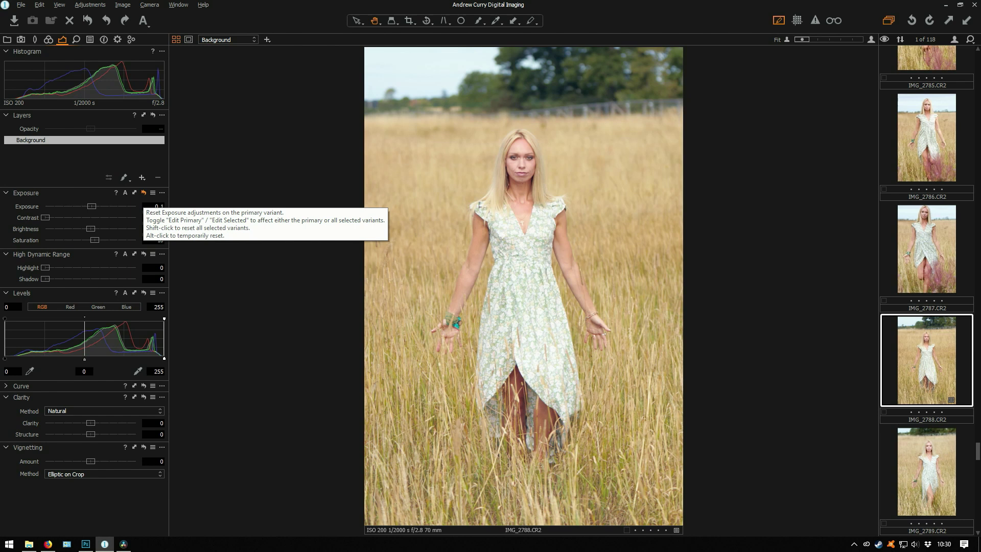
key("ctrl+z")
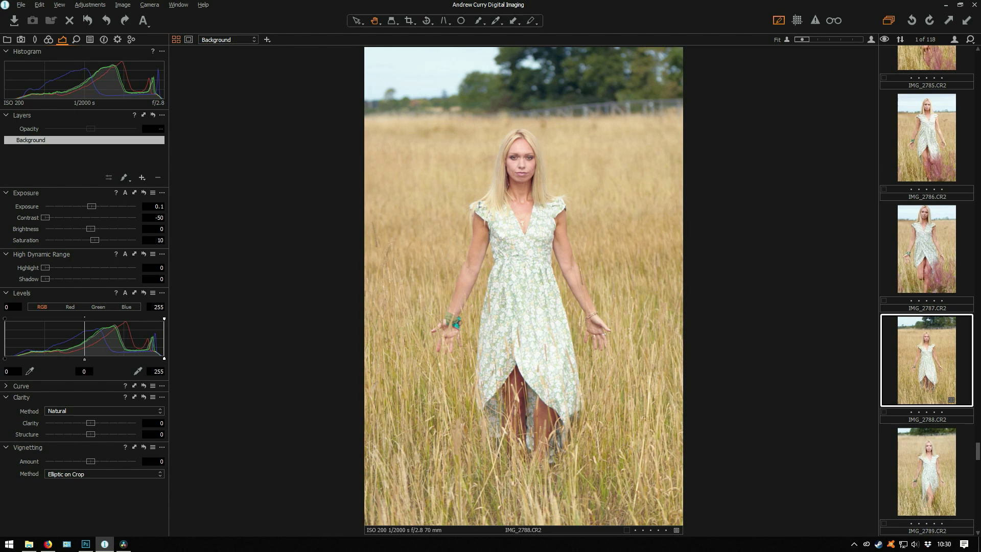
- Recover the highlights with a High Dynamic Range Highlight value of 15, previewing the photo without it
left_click_drag(45, 267, 50, 268)
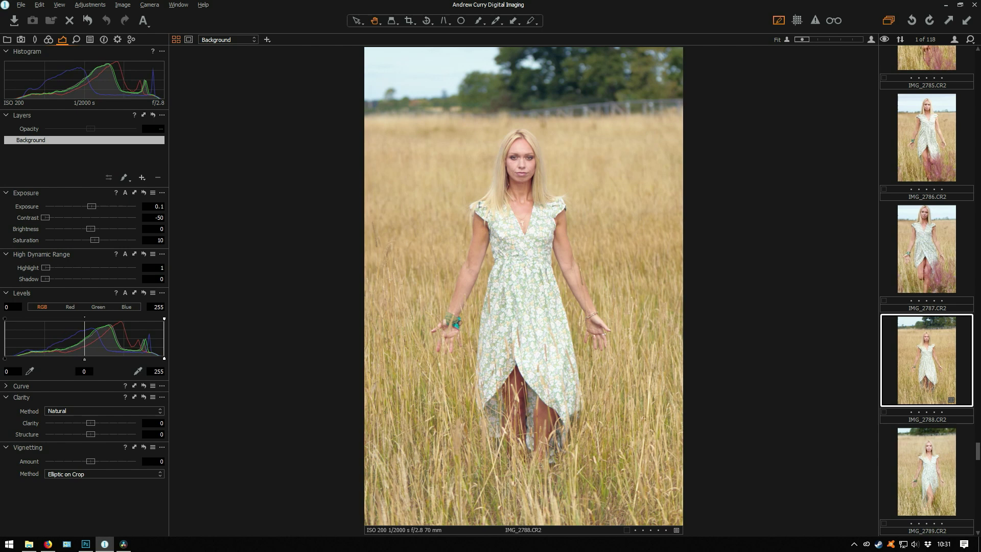
left_click_drag(50, 268, 58, 268)
left_click(144, 254, "alt")
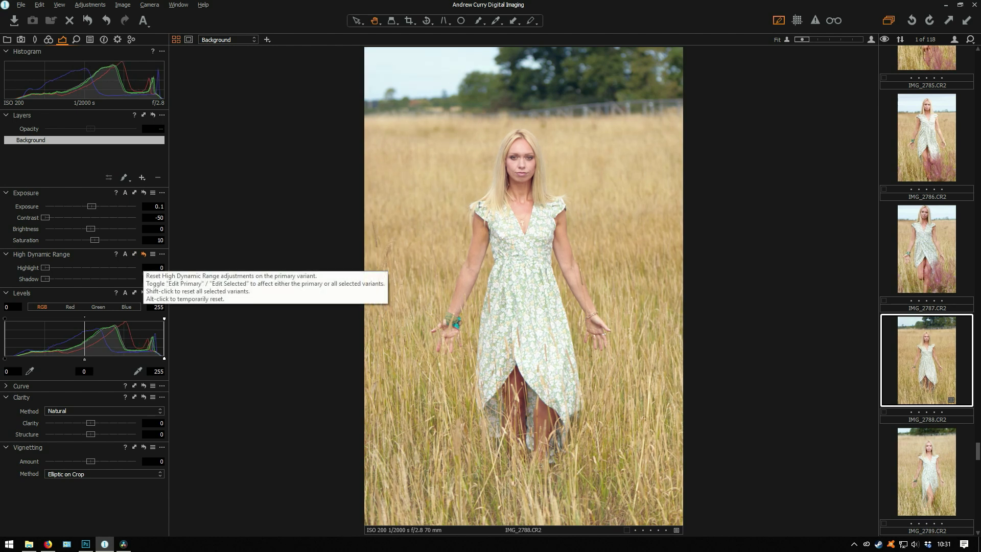
left_click(144, 254, "alt")
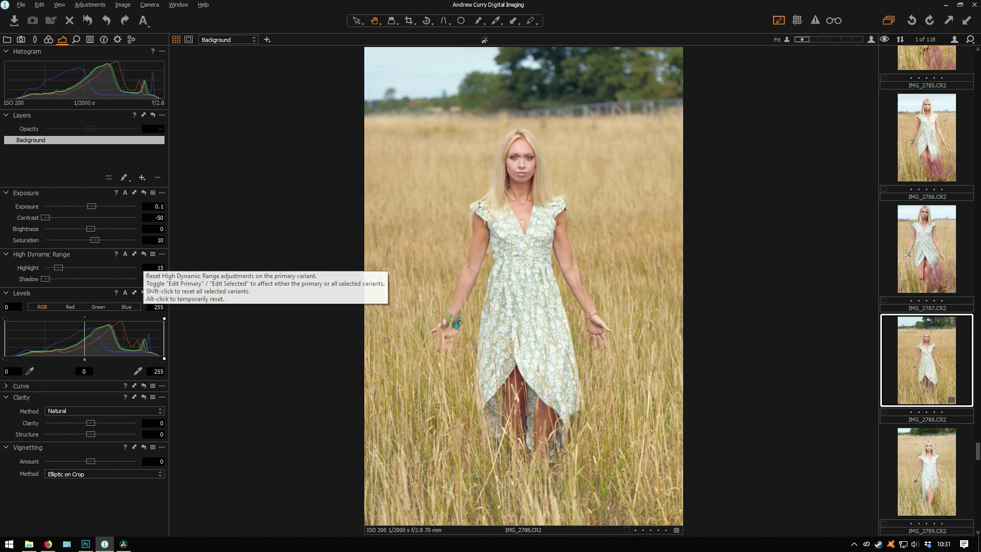
left_click(143, 255, "alt")
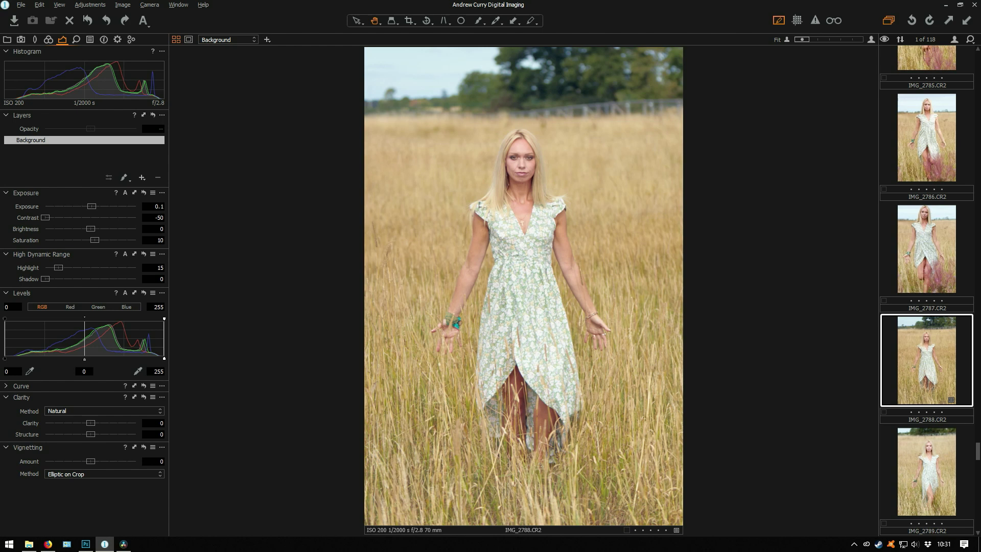
- Set Clarity to -25 and Structure to 45 with the Natural method
mouse_move(90, 422)
left_mouse_down()
mouse_move(46, 423)
mouse_move(86, 423)
left_mouse_up()
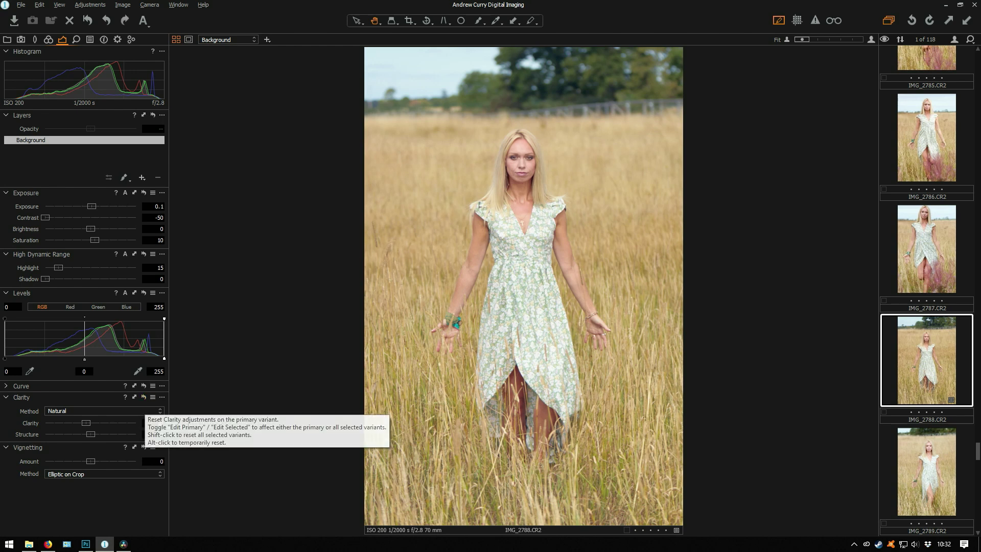
left_click_drag(86, 423, 46, 434)
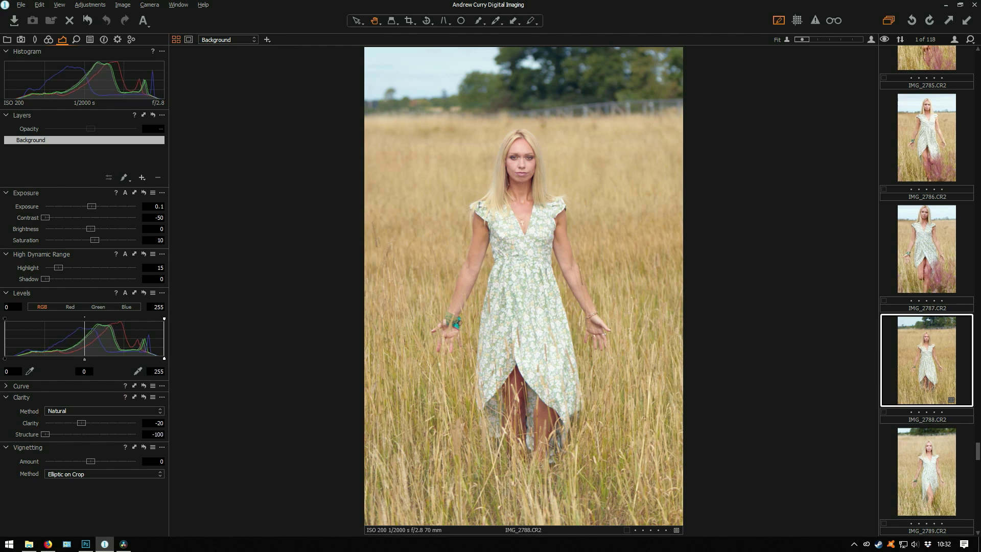
left_click_drag(45, 434, 111, 434)
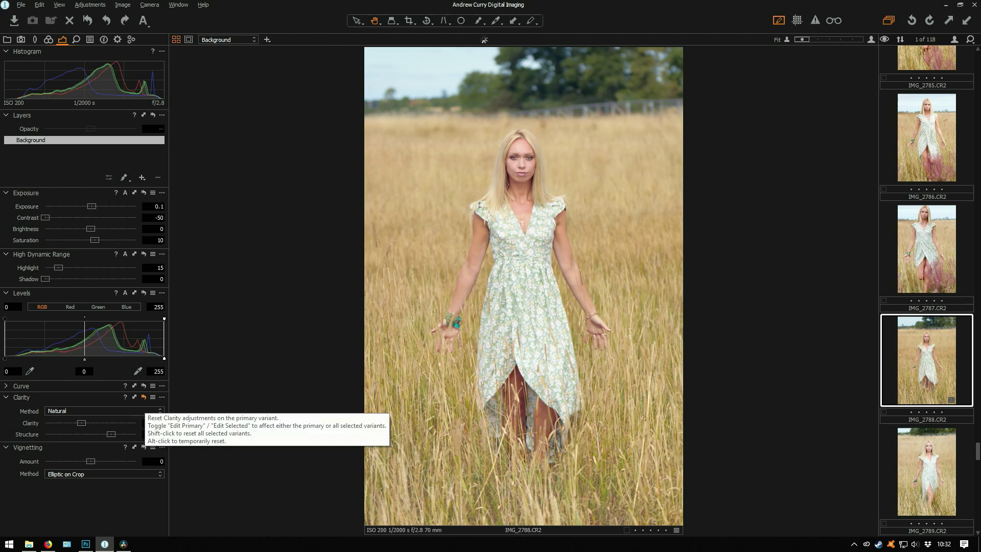
key("ctrl+y")
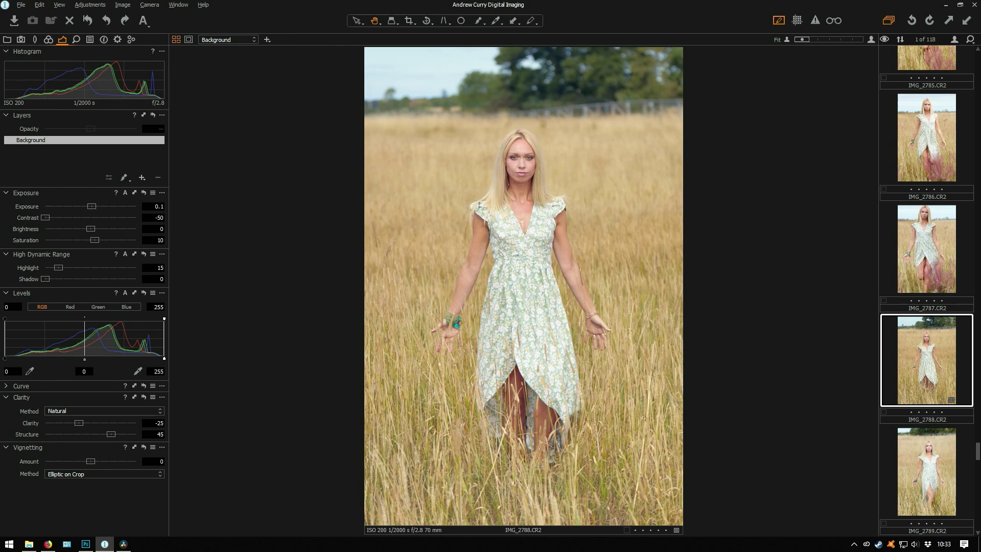
- Set the vignetting amount to -2 and Exposure to 0.3, comparing the result with the fully reset photo
left_click_drag(90, 461, 68, 461)
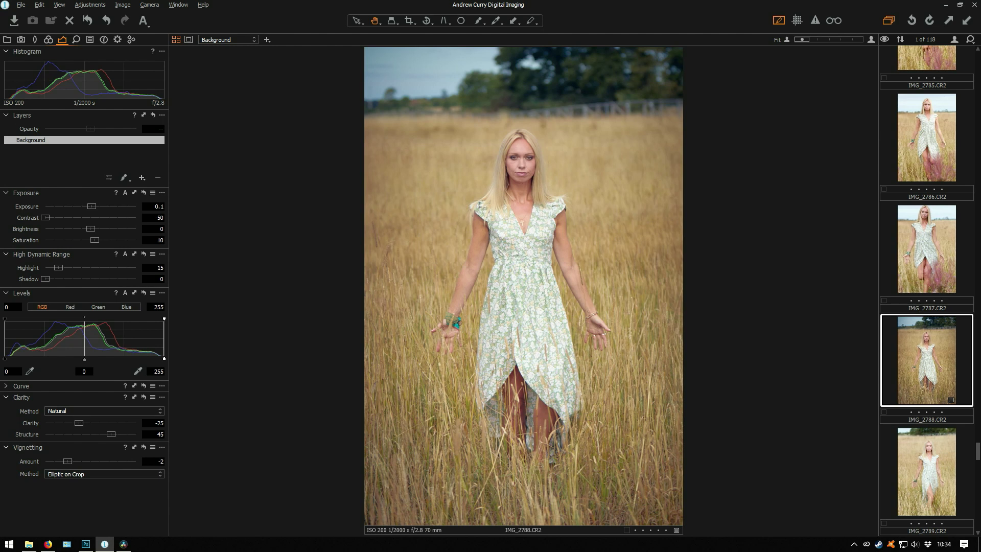
scroll(92, 206, "up", 1)
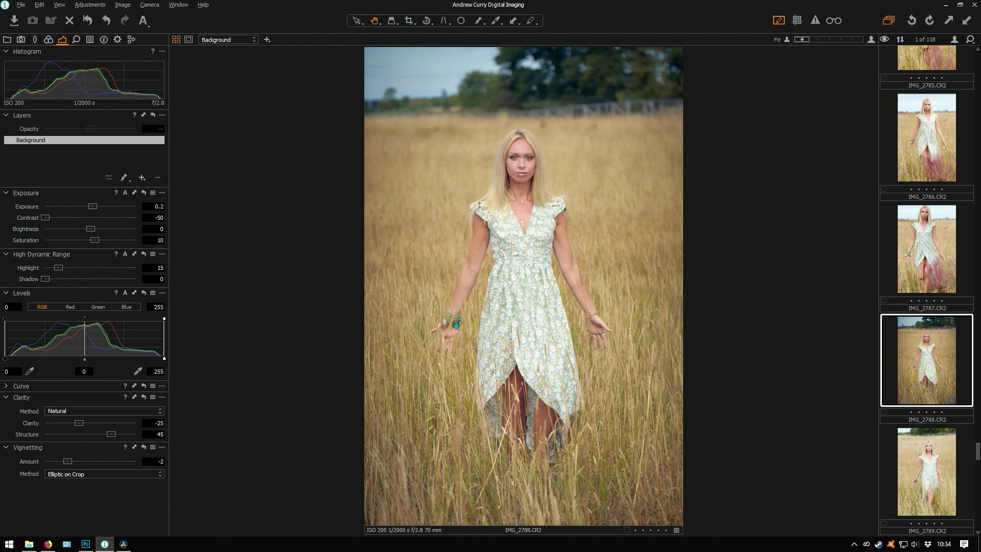
scroll(93, 206, "up", 1)
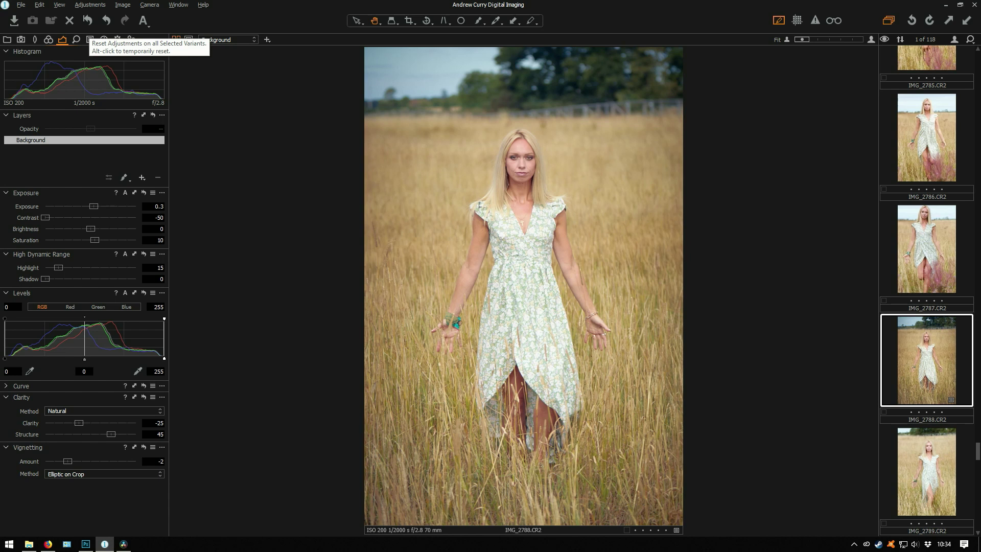
left_click(88, 20)
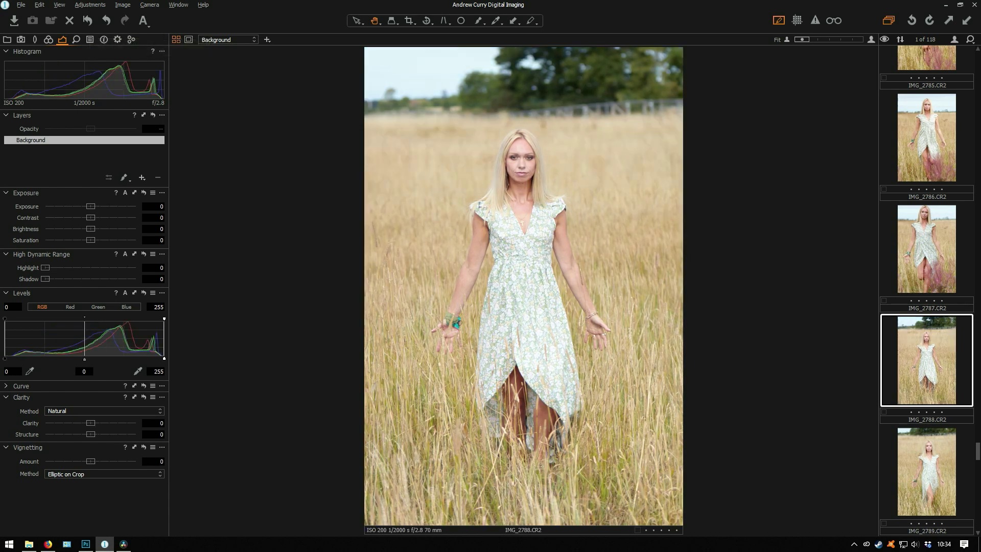
key("ctrl+z")
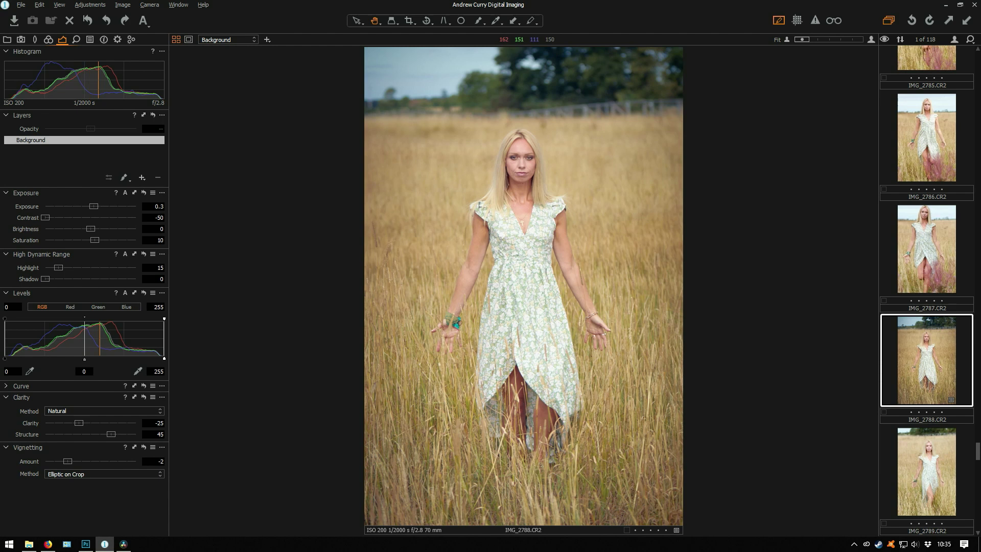
- Set the sharpening amount to 275 and the luminance noise reduction to 45
left_click(76, 39)
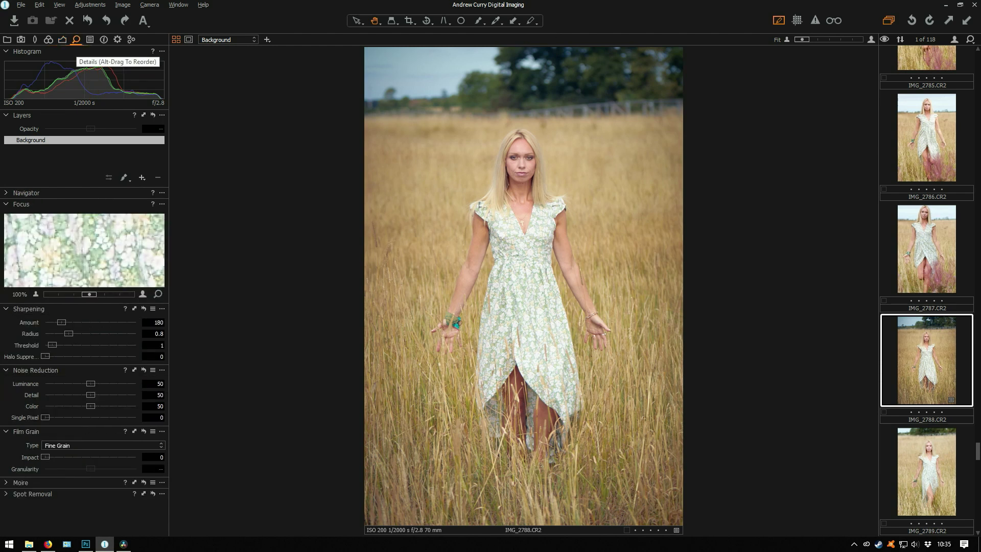
left_click_drag(61, 322, 77, 322)
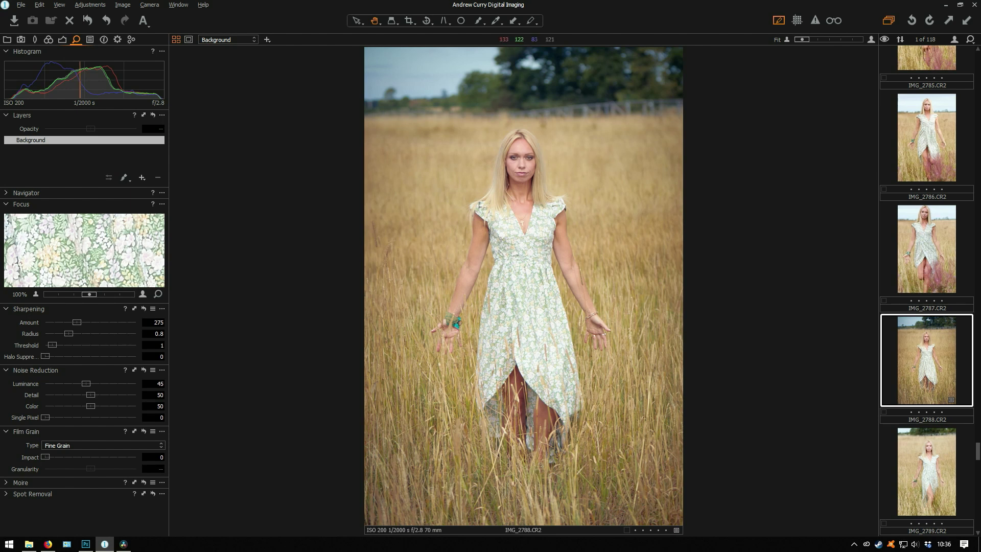
- Test luminance noise reduction at its minimum on the blurred background at 100% and return it to 45
double_click(488, 230)
left_click_drag(489, 214, 608, 493)
mouse_move(454, 122)
left_mouse_down()
mouse_move(685, 516)
mouse_move(620, 416)
mouse_move(539, 437)
left_mouse_up()
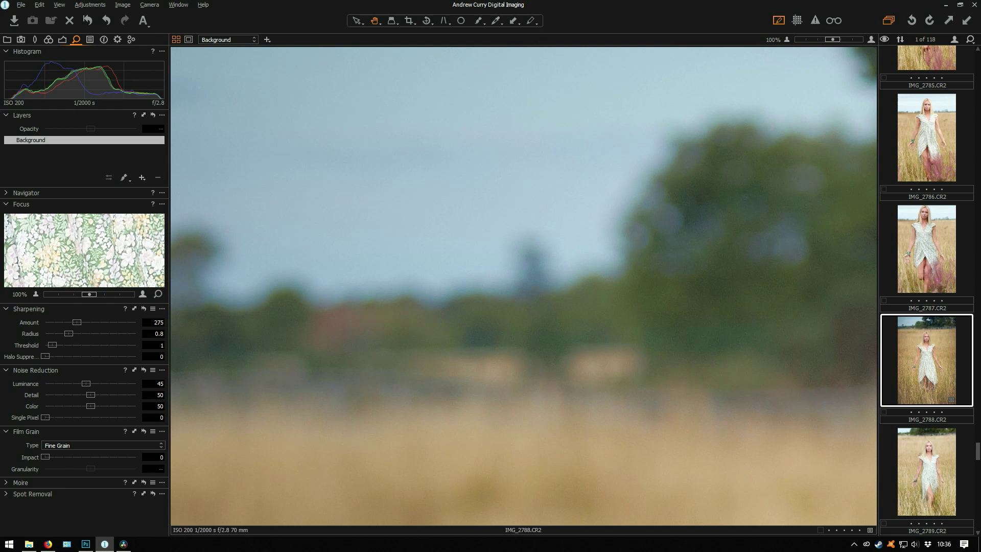
left_click_drag(86, 383, 45, 384)
double_click(45, 383)
left_click_drag(90, 383, 88, 383)
key("ctrl+0")
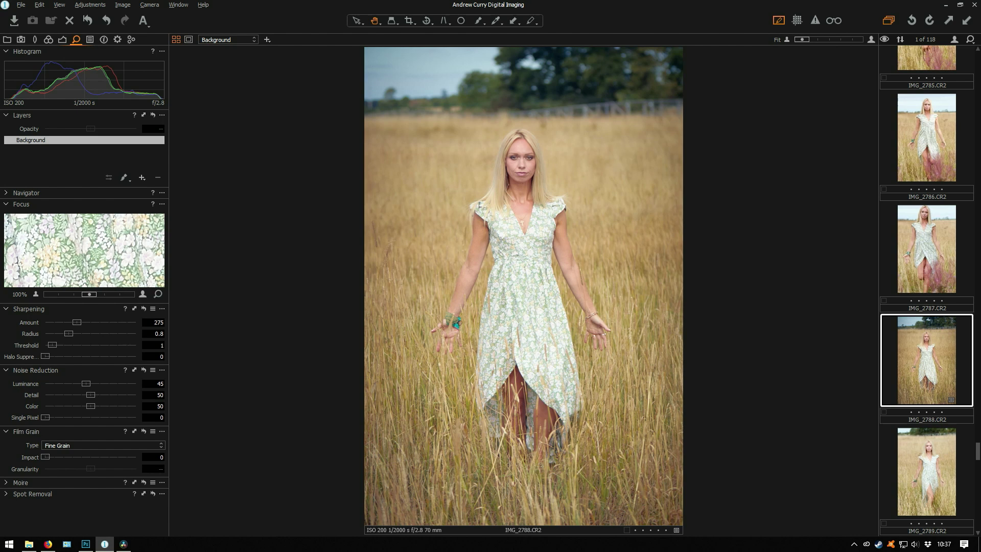
- Export the edited photo with the Adobe PSD 16-bit ProPhoto recipe and open the result in Photoshop
left_click(117, 39)
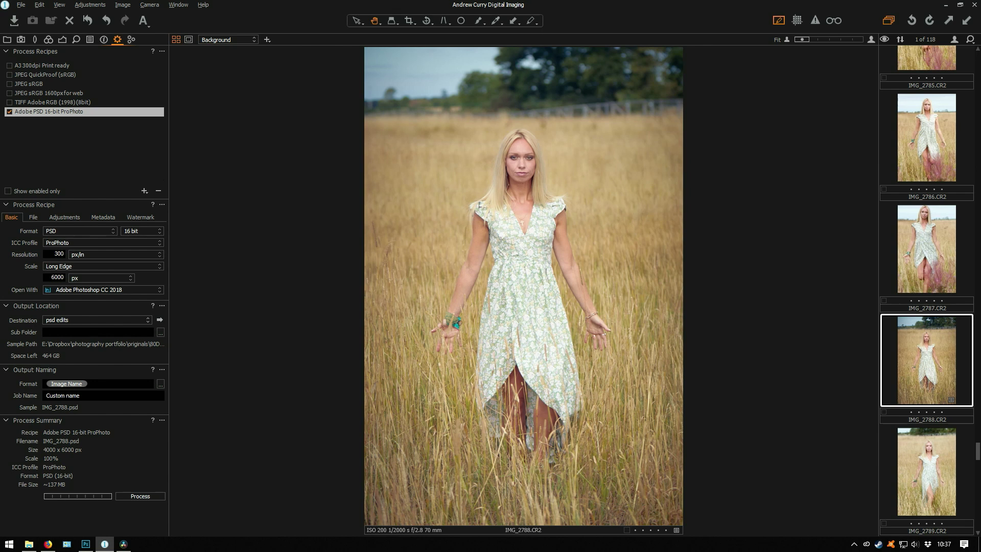
key("ctrl+b")
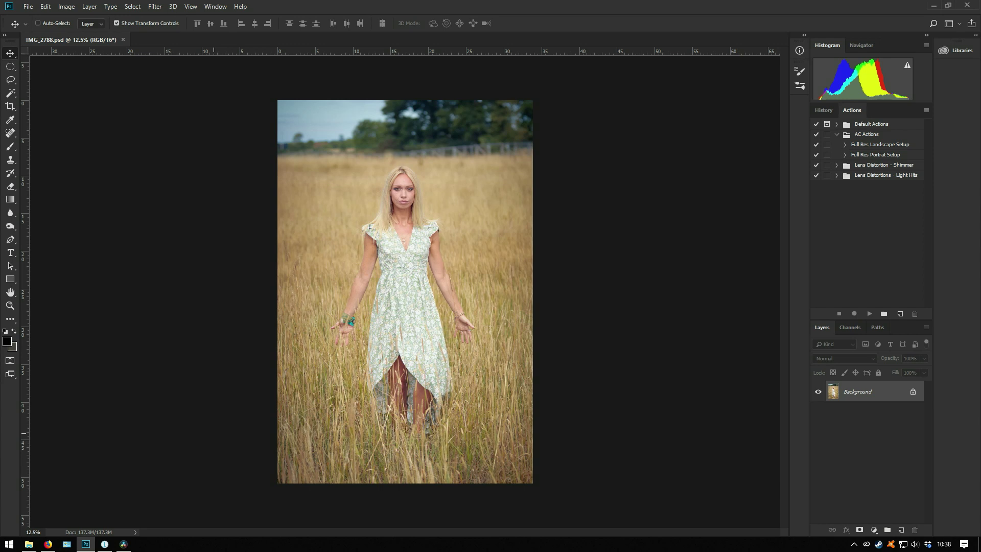
- Try Auto Contrast on the photo and undo it
left_click(66, 6)
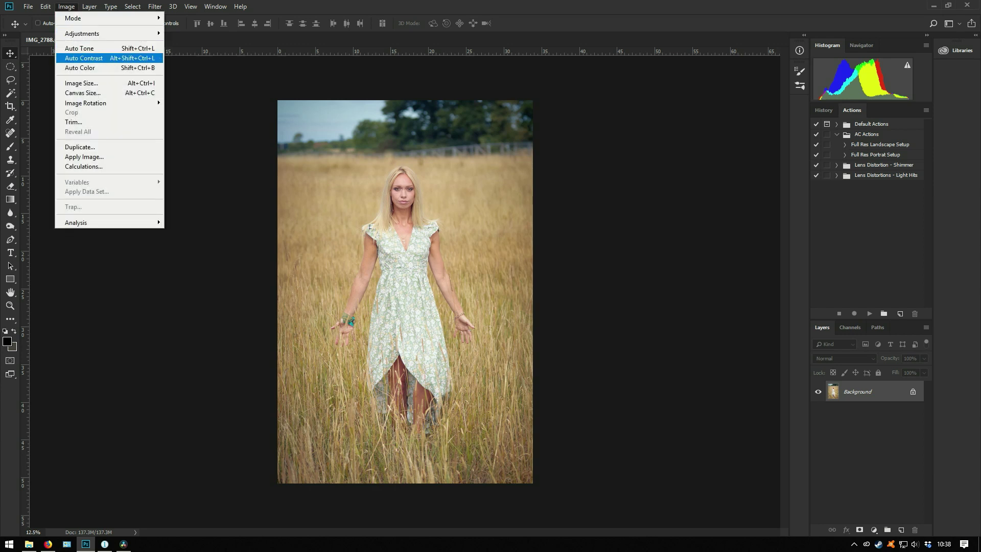
key("Return")
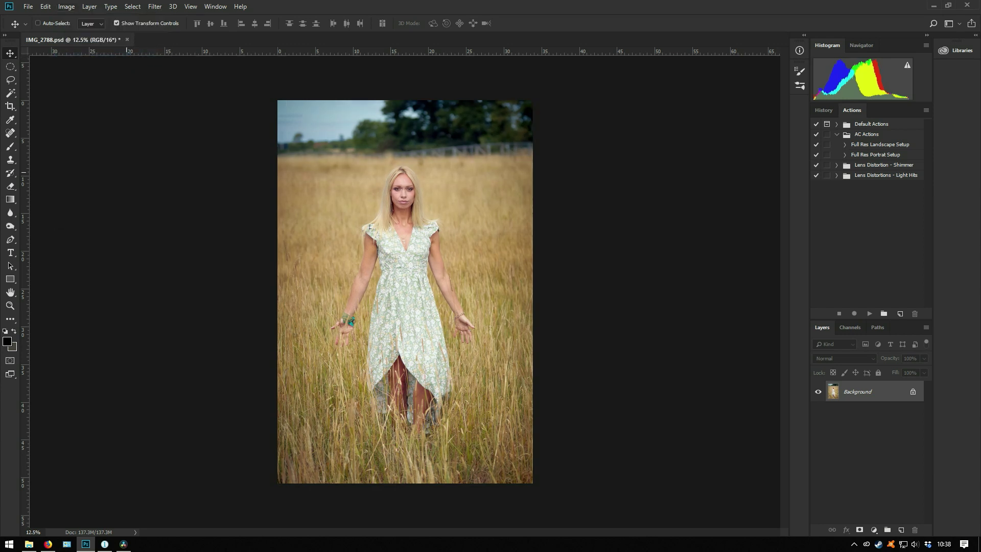
left_click(38, 23)
key("ctrl+z")
left_click(38, 23)
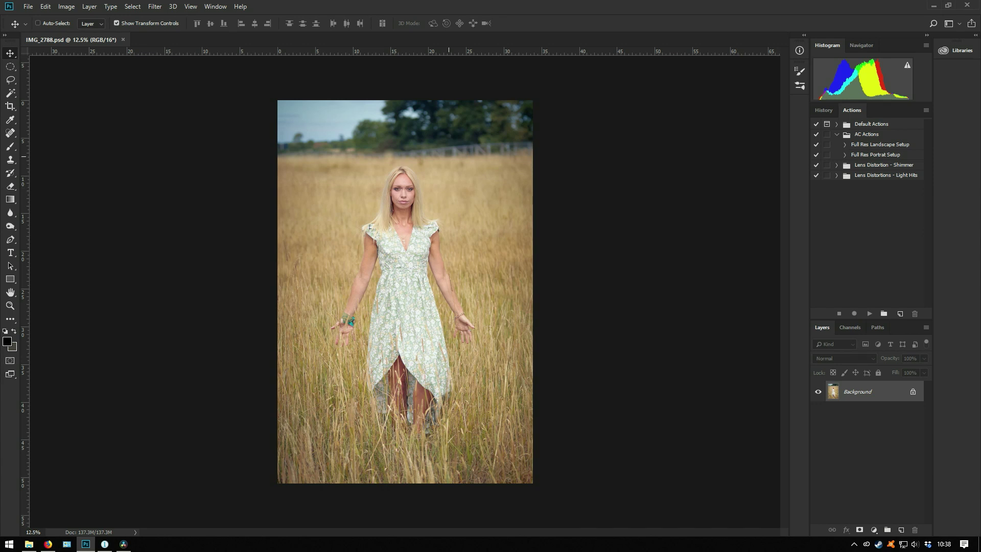
- Try to remove the blurred fence below the trees with the Healing Brush at size 100, and undo the retouching
scroll(444, 107, "up", 5)
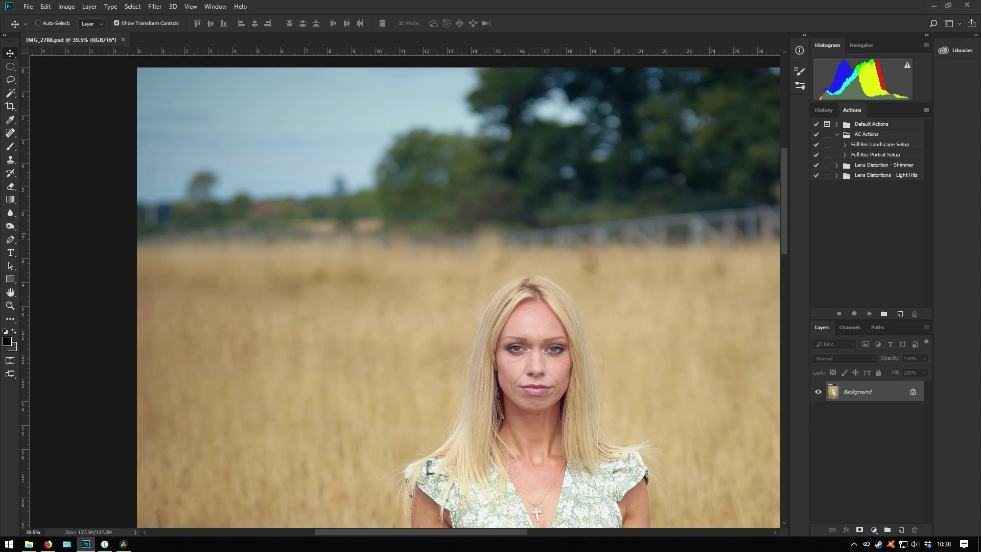
left_click(10, 159)
left_click(10, 133)
right_click(10, 133)
left_click(51, 142)
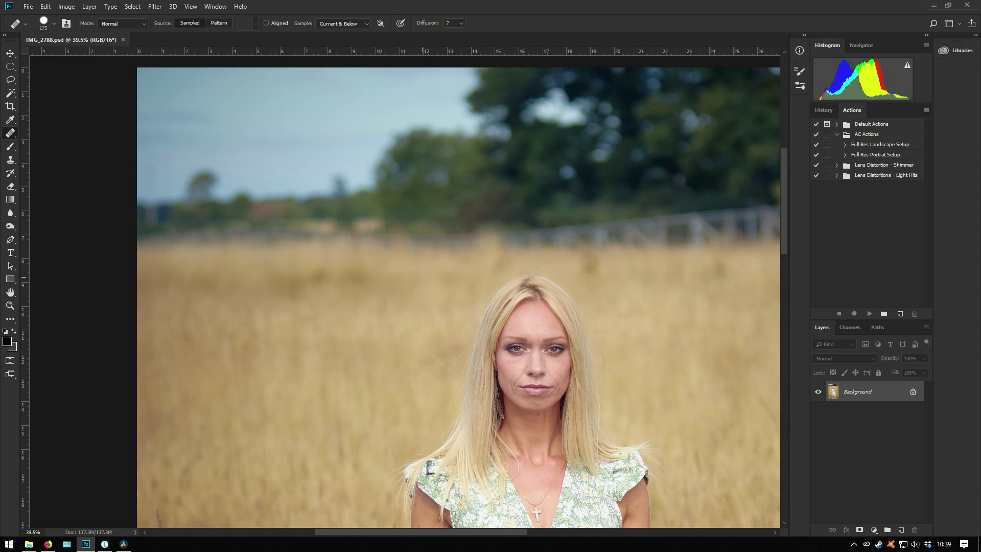
scroll(372, 276, "right", 8)
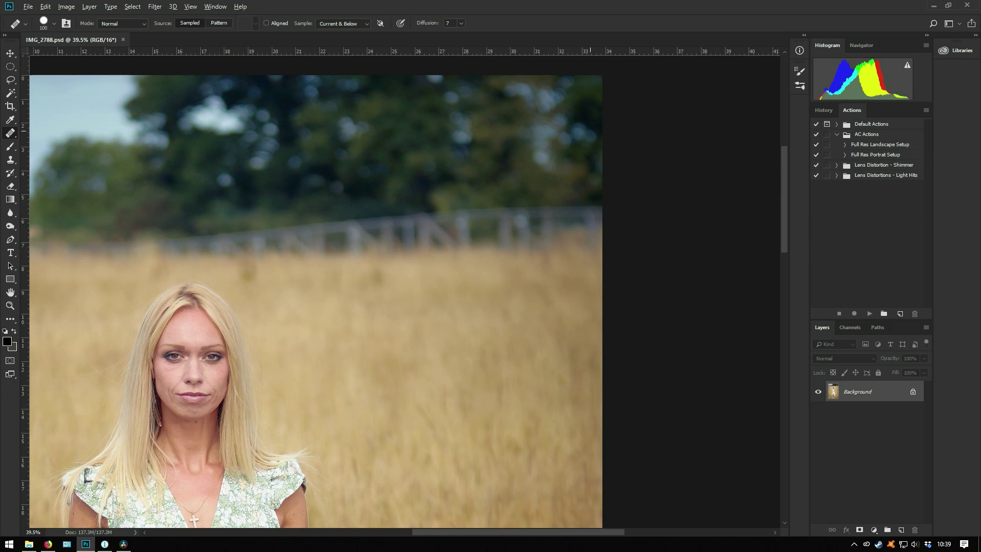
mouse_move(593, 189)
left_mouse_down()
mouse_move(595, 212)
mouse_move(582, 210)
mouse_move(603, 221)
mouse_move(306, 228)
mouse_move(465, 218)
mouse_move(409, 235)
mouse_move(518, 245)
mouse_move(538, 224)
mouse_move(602, 213)
left_mouse_up()
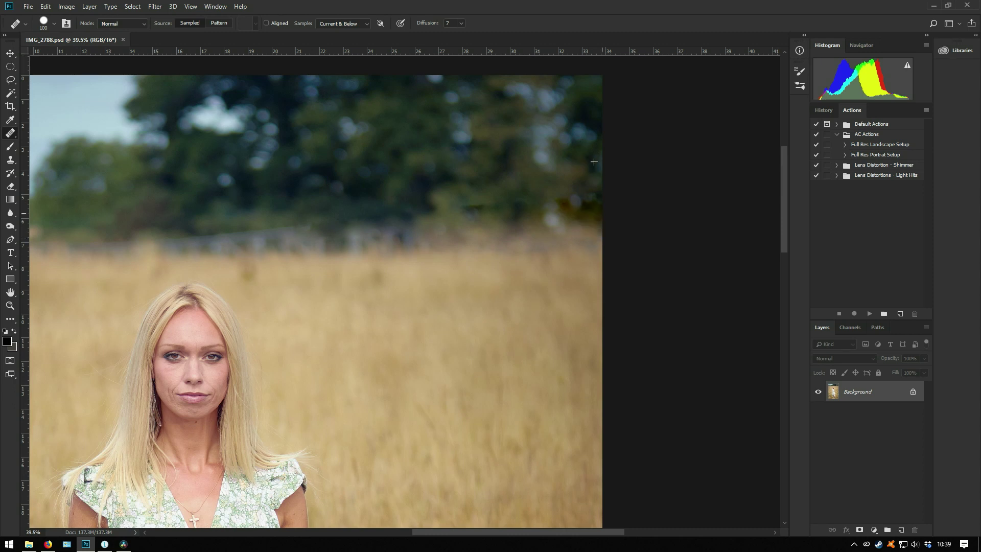
mouse_move(327, 227)
left_mouse_down()
mouse_move(176, 242)
mouse_move(403, 240)
mouse_move(151, 250)
left_mouse_up()
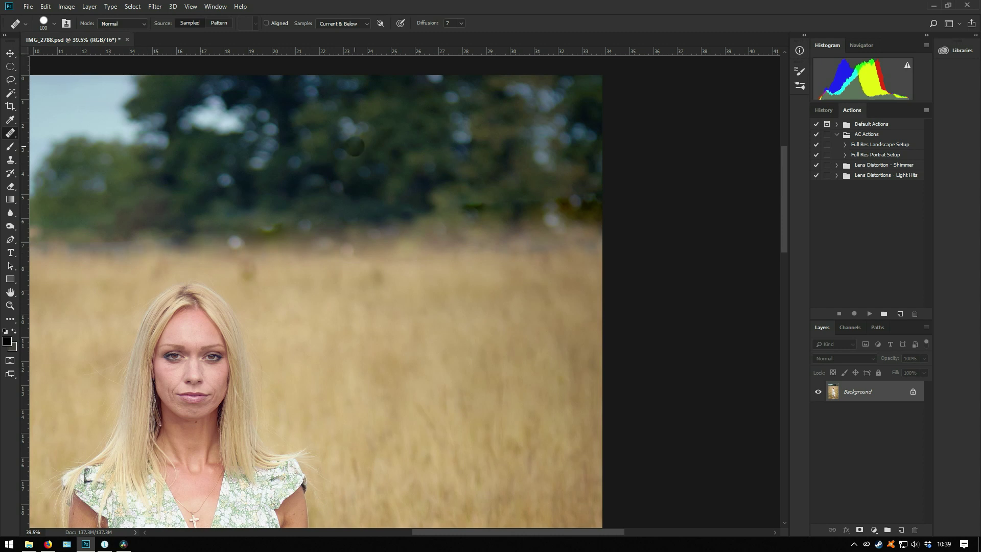
scroll(355, 145, "down", 3)
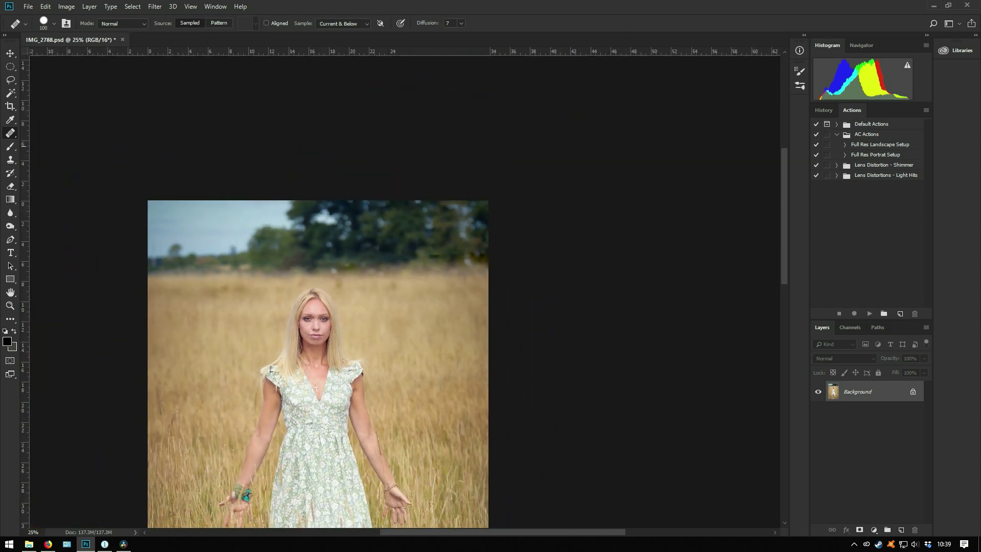
key("ctrl+z")
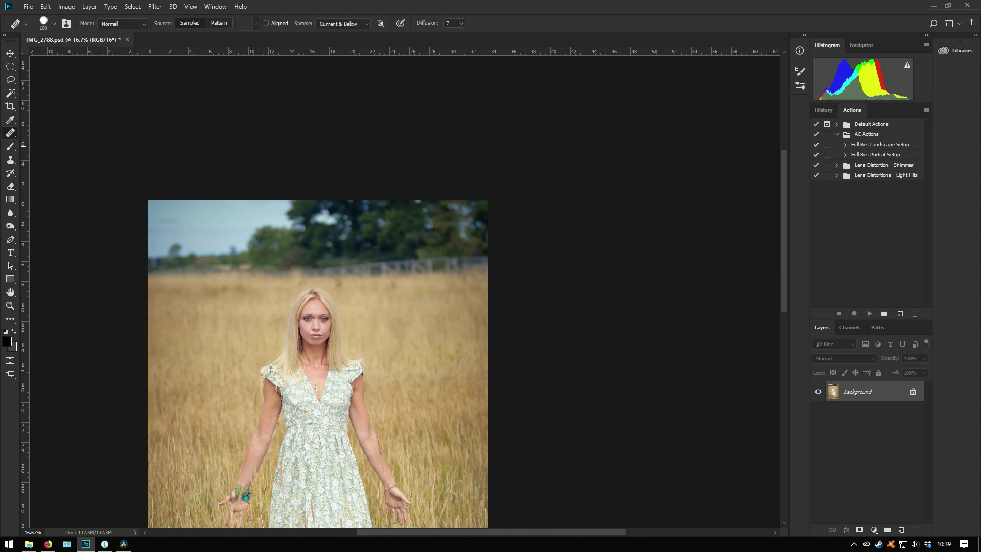
- Select the narrow strip containing the fence with the Rectangular Marquee, using the Normal style and no feather
left_click(10, 67)
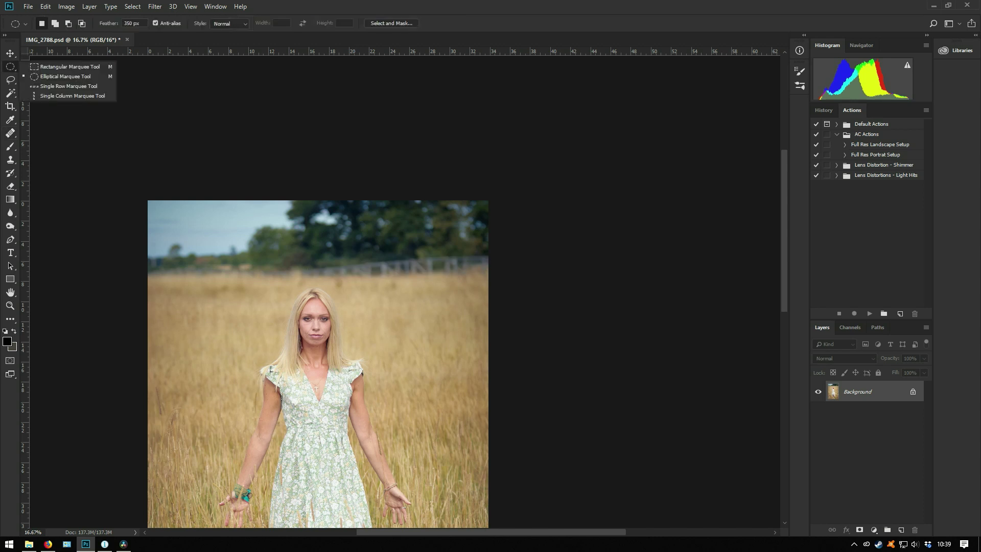
scroll(337, 279, "up", 2)
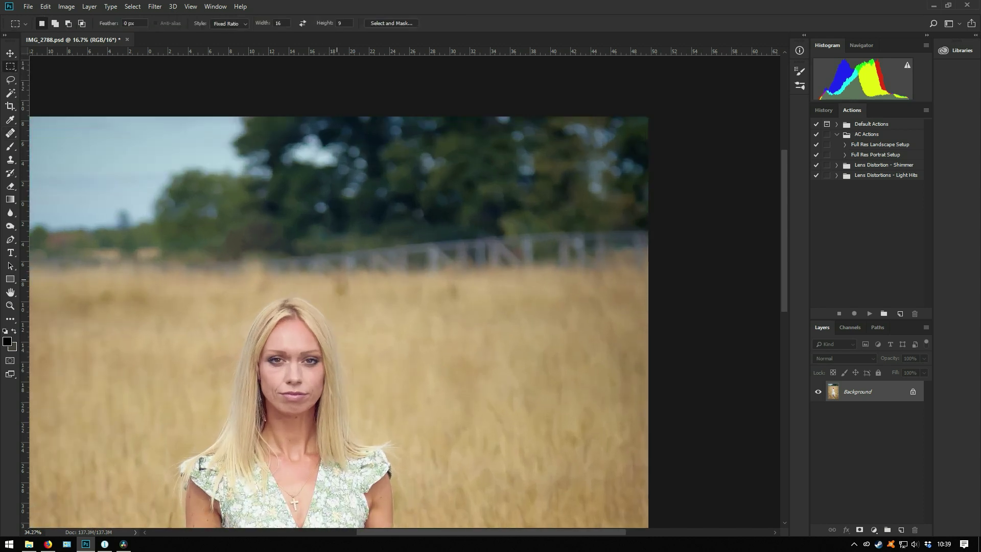
left_click_drag(653, 276, 194, 203)
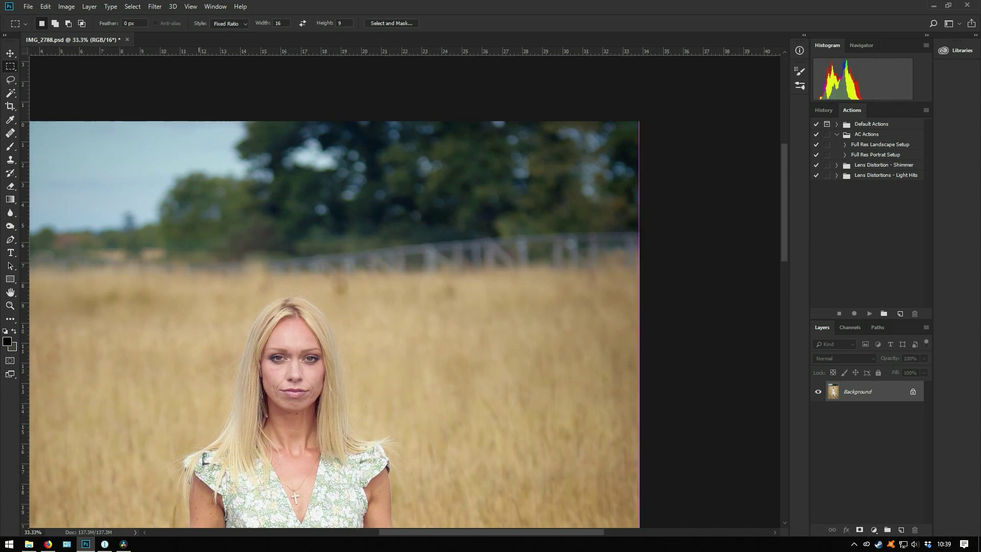
key("ctrl+d")
left_click(229, 23)
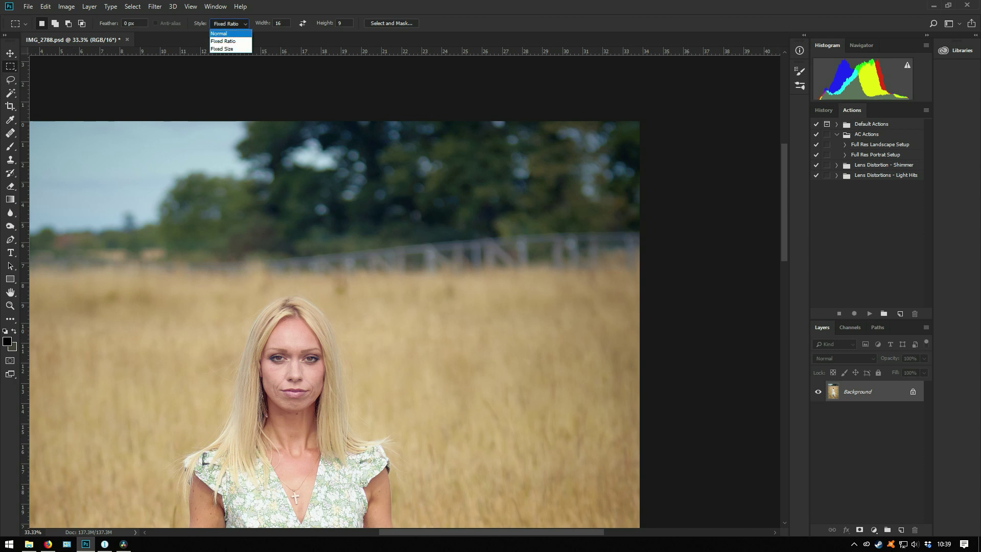
key("Return")
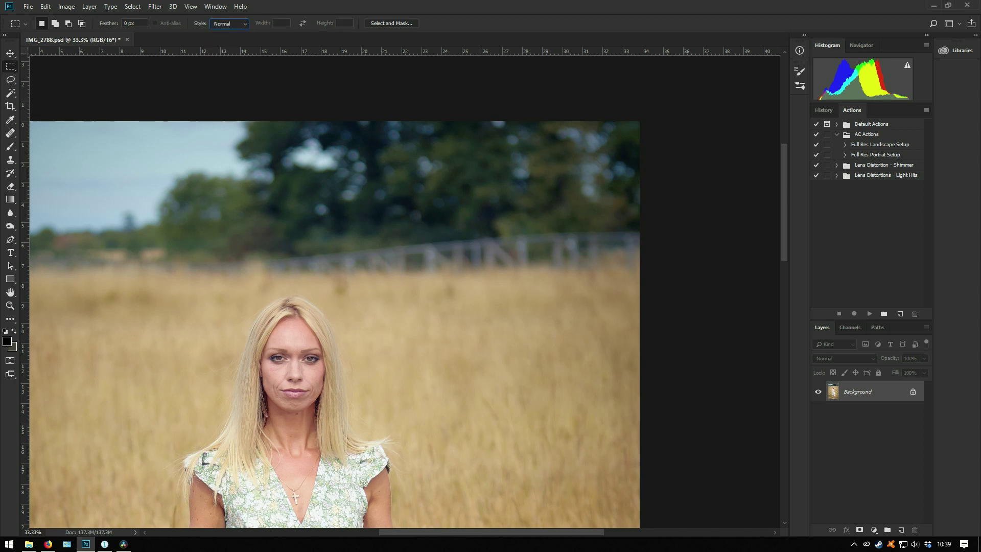
left_click_drag(639, 276, 180, 228)
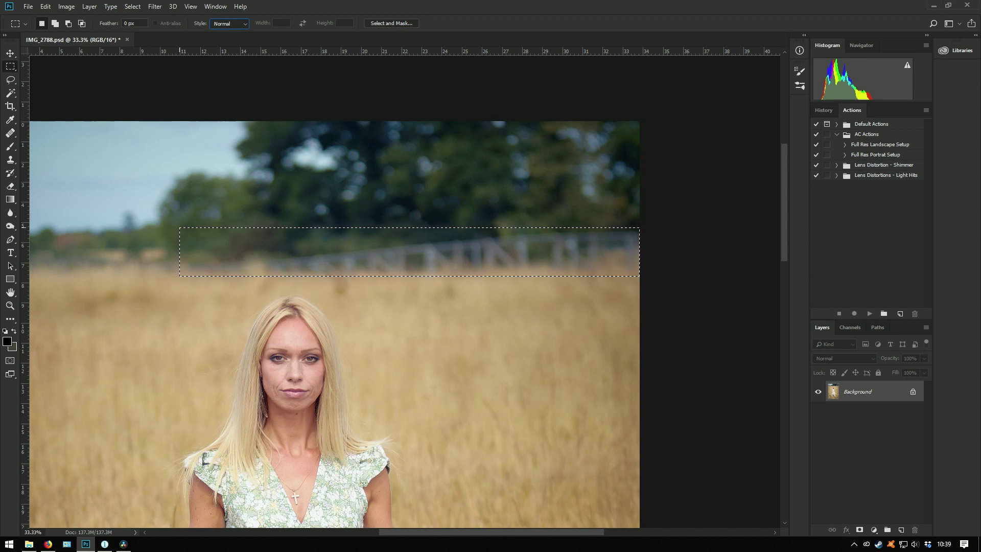
key("v")
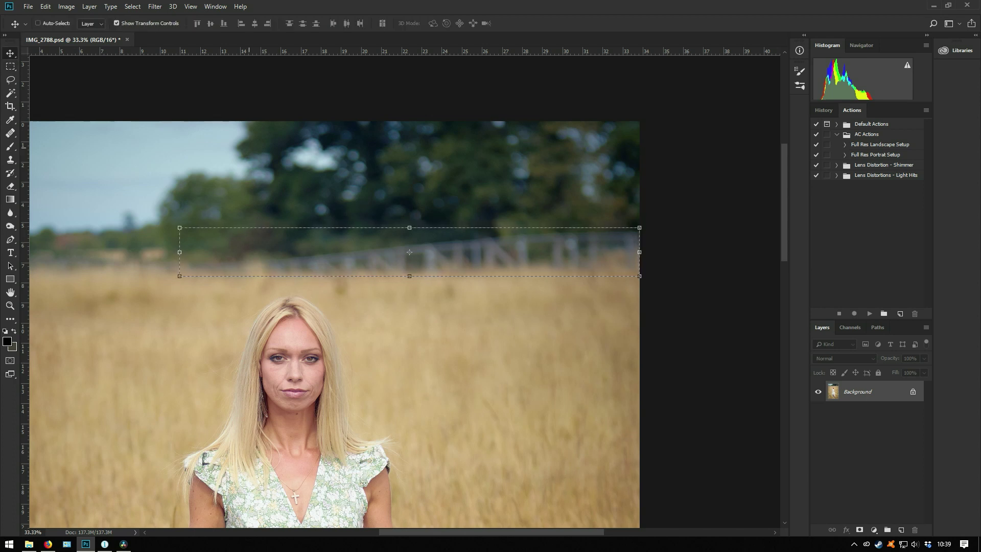
- Try a Content-Aware fill with colour adaptation at 100% opacity on the selected fence strip, undo it and deselect
key("shift+BackSpace")
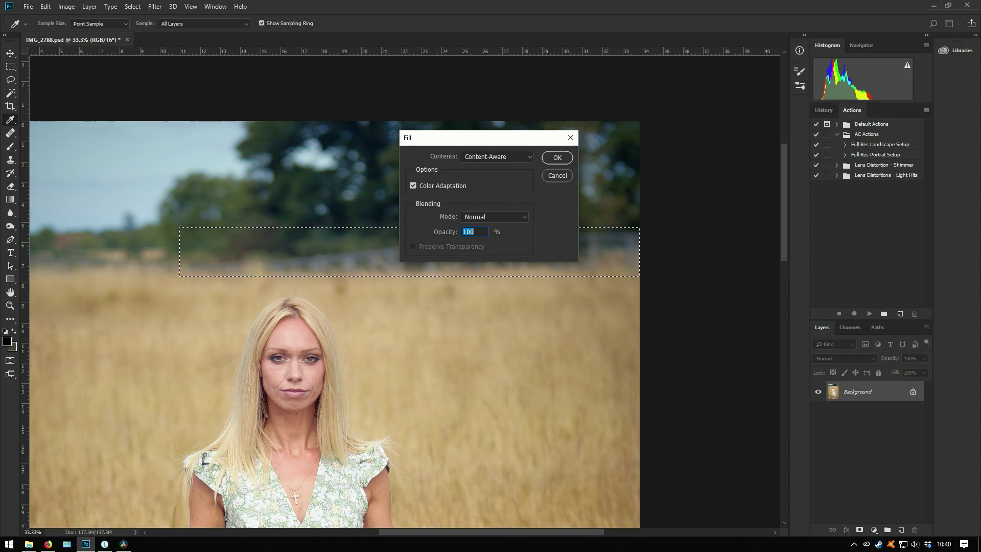
key("Return")
key("v")
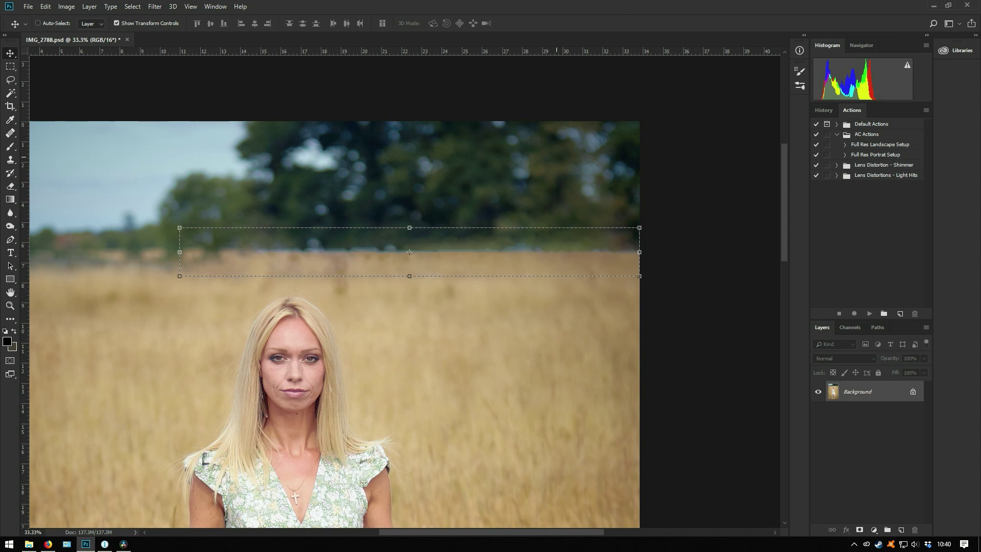
key("ctrl+z")
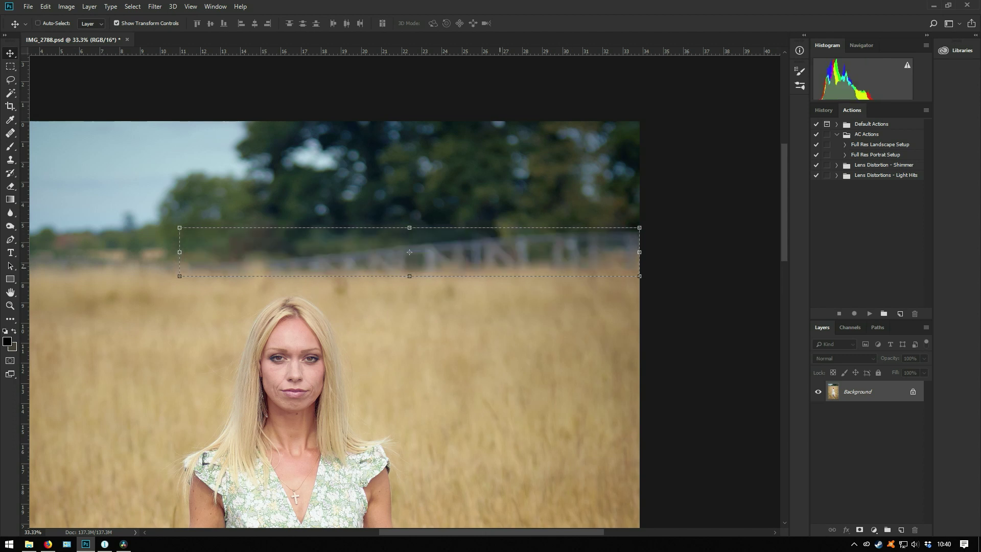
key("ctrl+d")
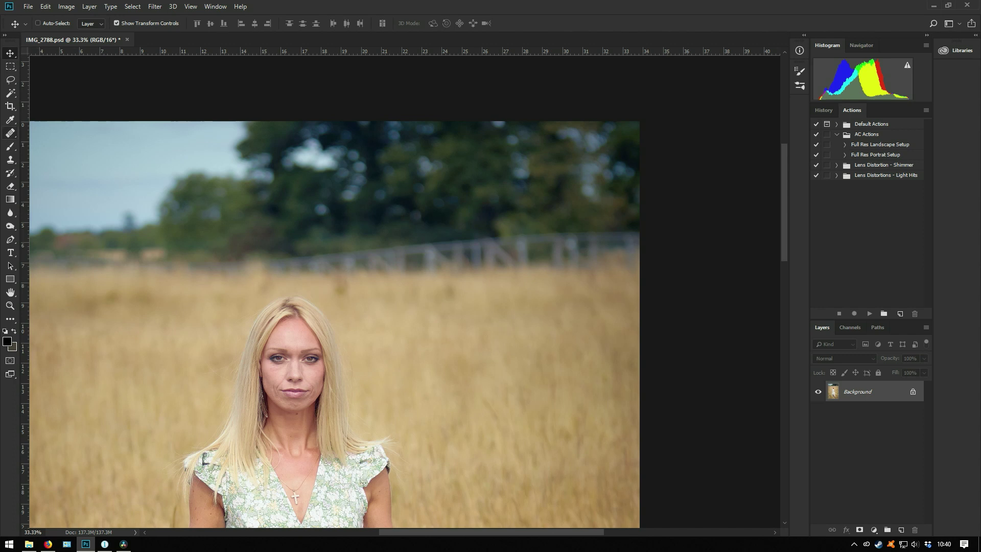
- Try to remove the fence with the Content-Aware Spot Healing Brush at size 125, and undo the strokes
left_click(10, 133)
left_click(66, 132)
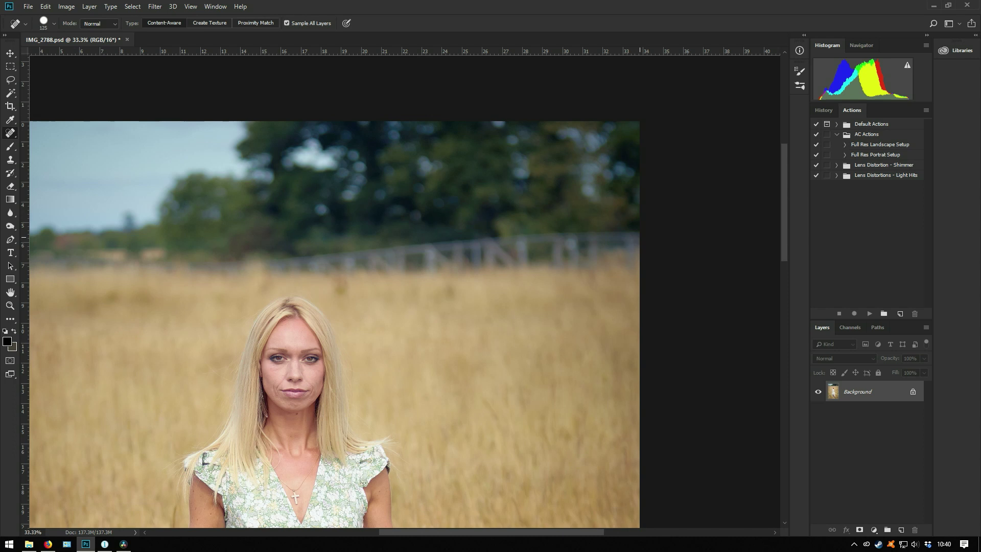
left_click_drag(638, 234, 415, 249)
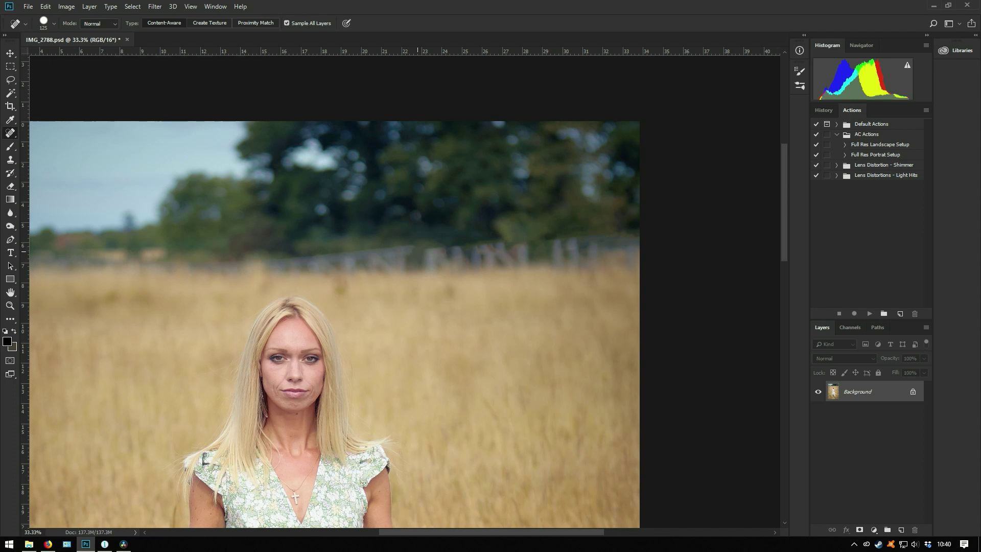
mouse_move(428, 253)
left_mouse_down()
mouse_move(635, 240)
mouse_move(632, 255)
mouse_move(425, 260)
left_mouse_up()
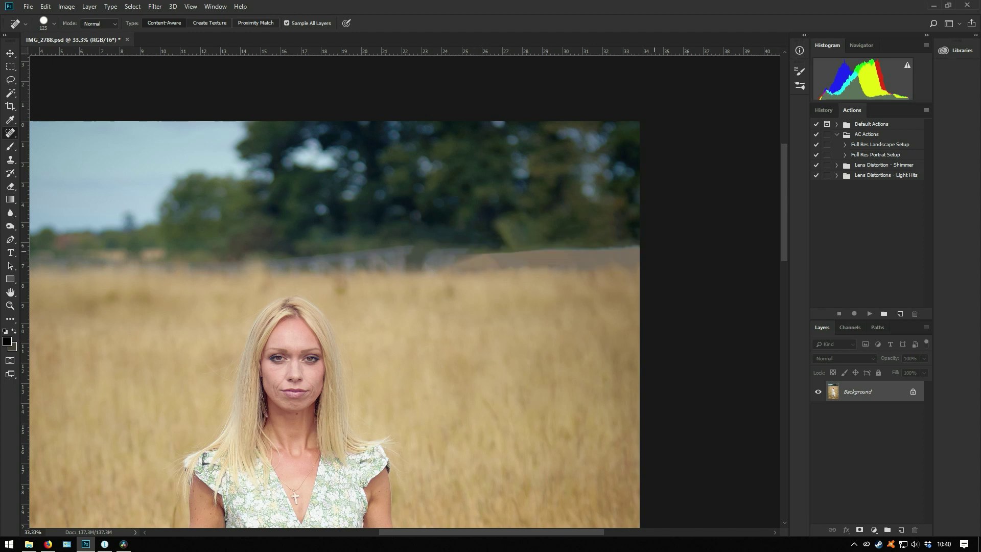
key("ctrl+z")
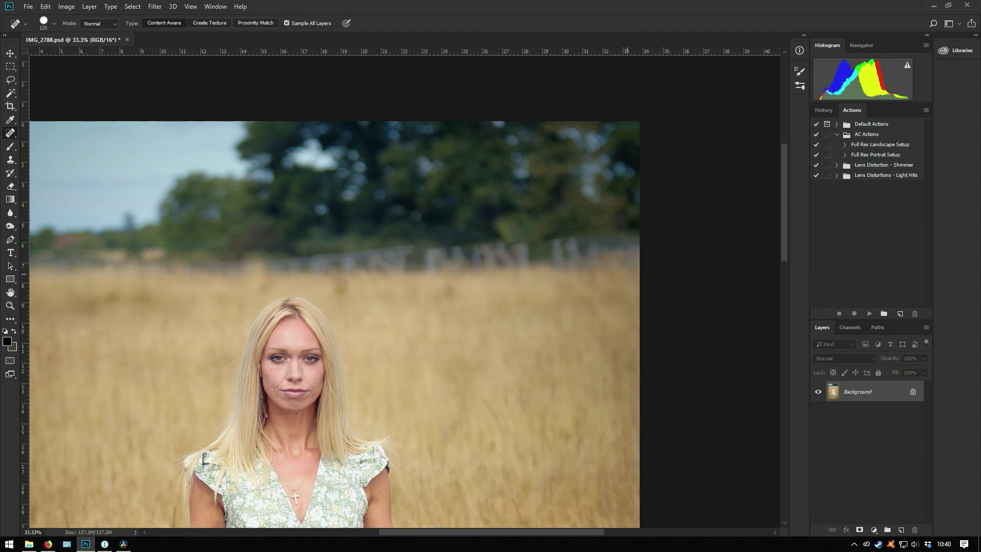
key("ctrl+z")
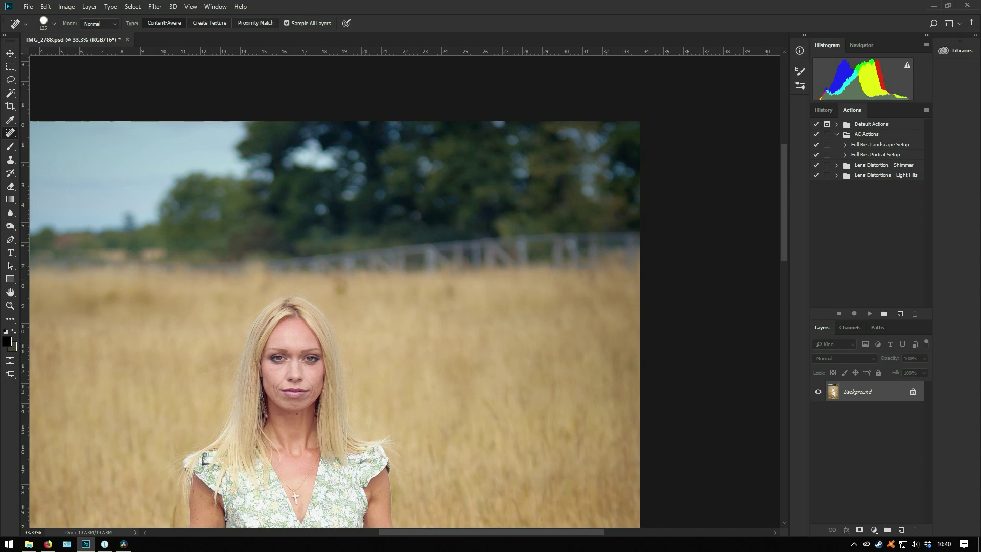
right_click(11, 133)
left_click(56, 145)
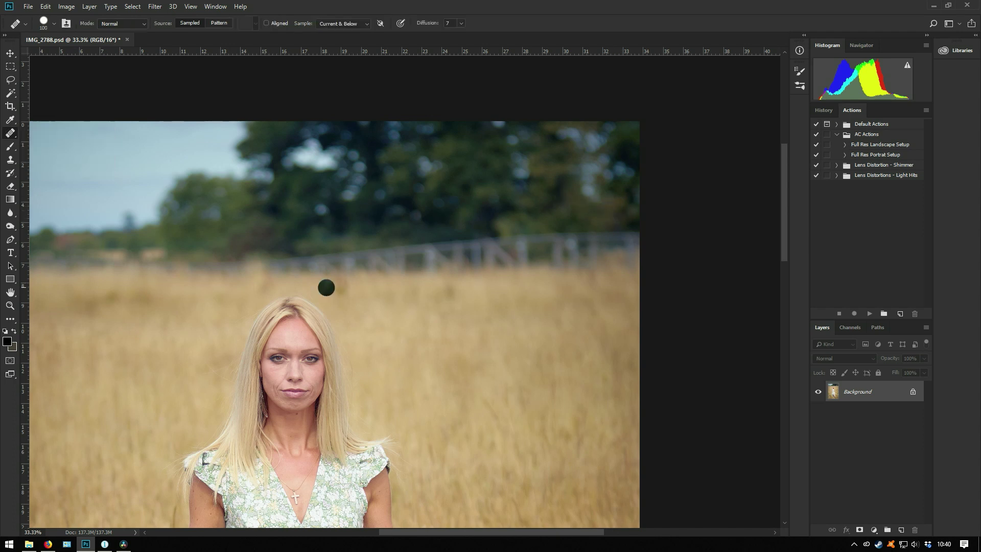
mouse_move(285, 291)
left_mouse_down()
mouse_move(376, 251)
mouse_move(339, 244)
left_mouse_up()
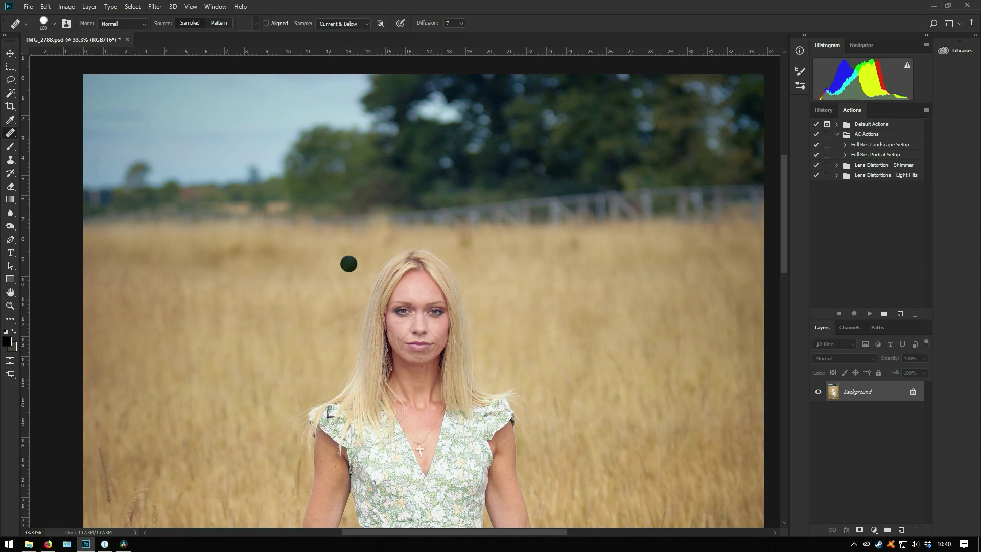
- Frame the woman with two vertical and two horizontal guides and draw an elliptical selection between them with a 350 px feather
key("ctrl+minus")
key("ctrl+minus")
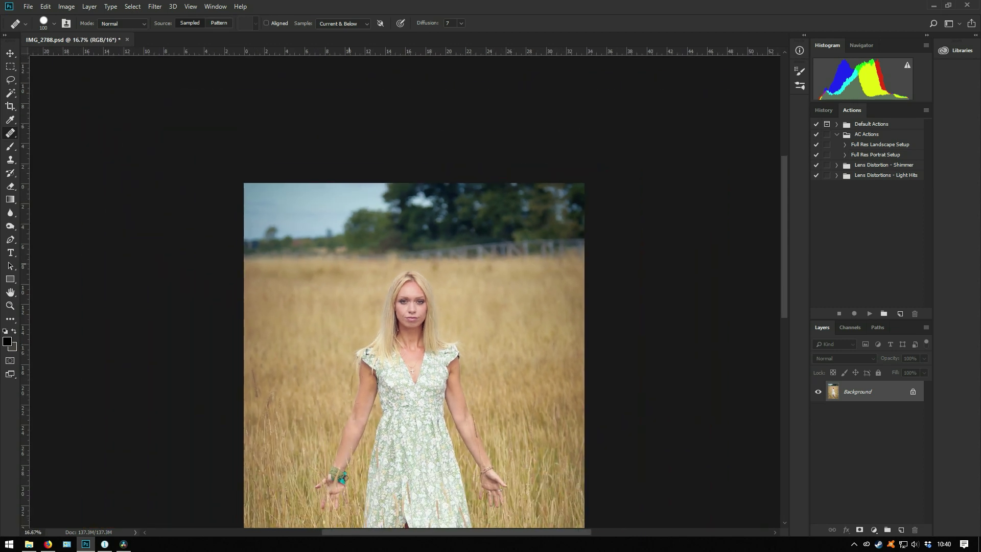
key("ctrl+minus")
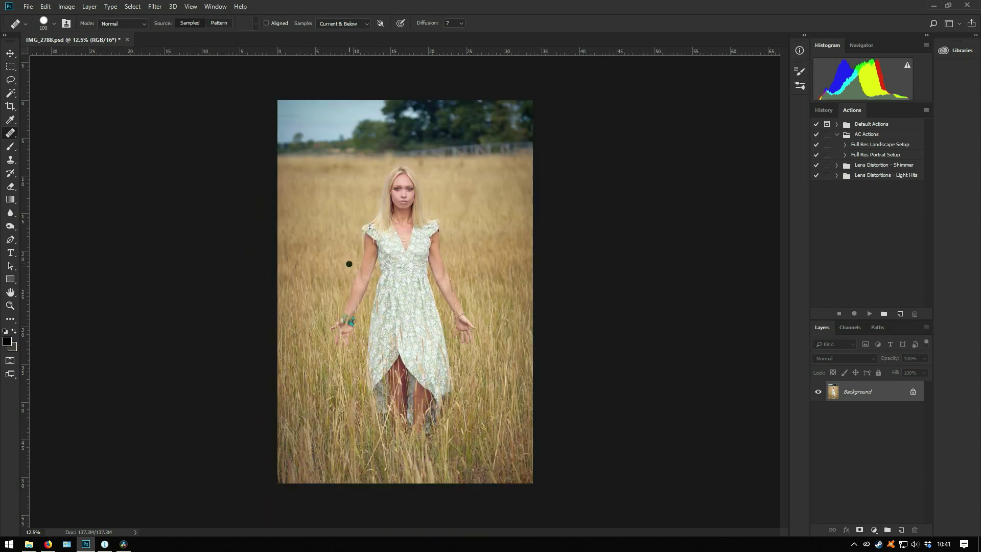
left_click_drag(10, 66, 51, 75)
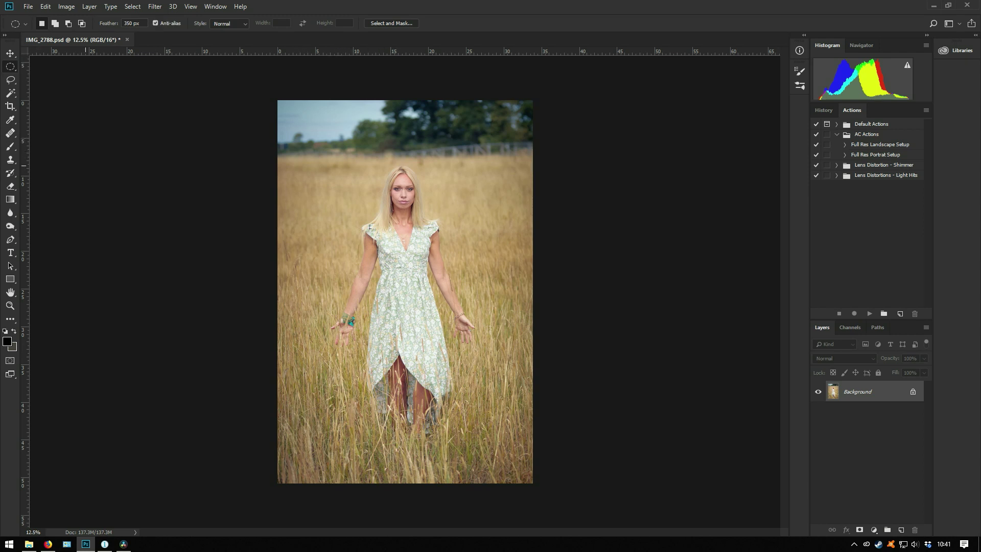
left_click_drag(23, 176, 320, 172)
left_click_drag(23, 193, 488, 176)
left_click_drag(478, 51, 478, 144)
left_click_drag(450, 51, 464, 467)
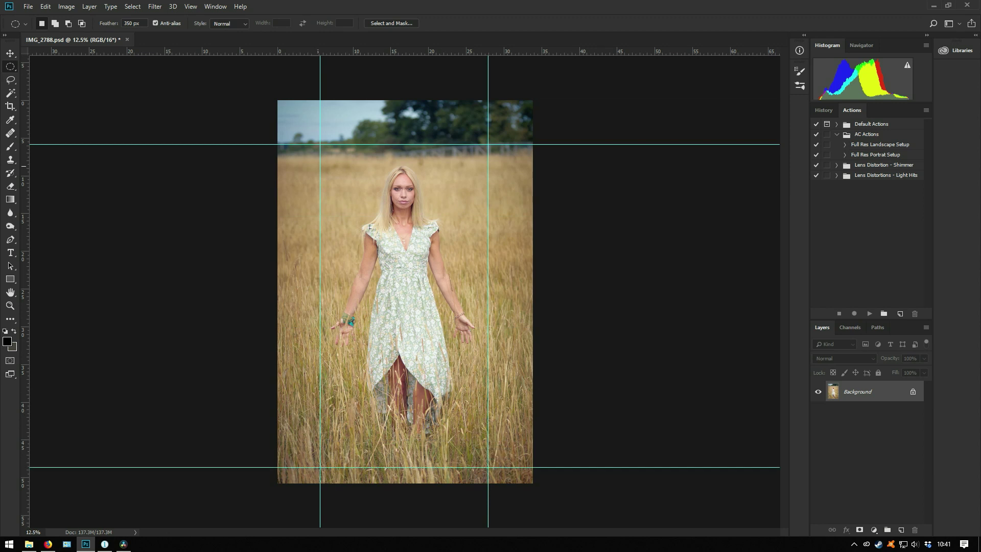
left_click_drag(320, 144, 489, 468)
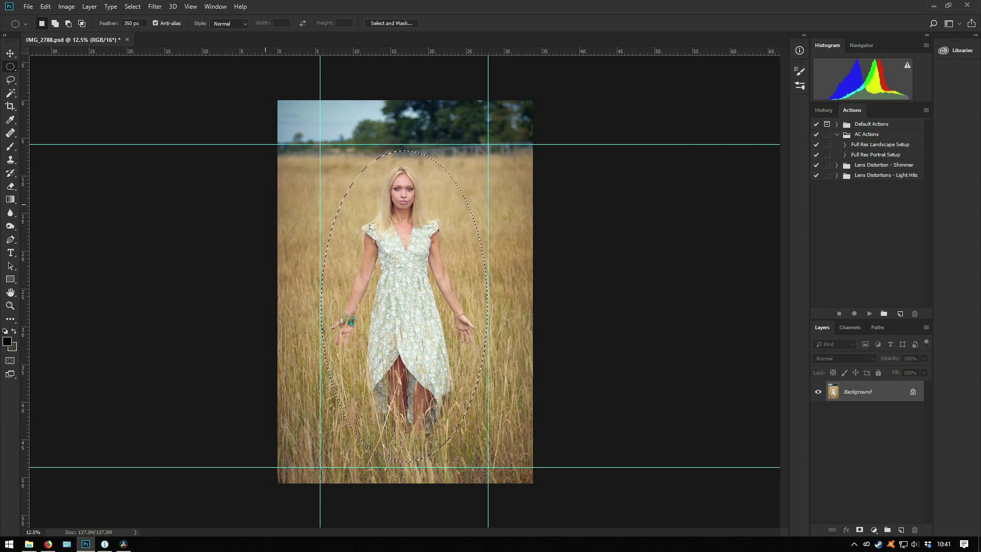
- Invert the elliptical selection and open Gaussian Blur for the area surrounding the woman
left_click(132, 6)
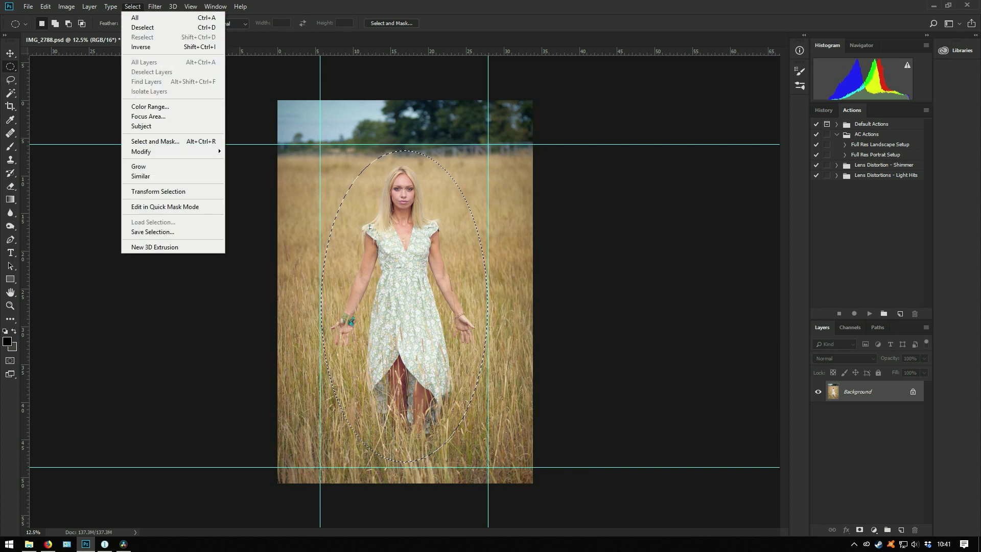
left_click(146, 47)
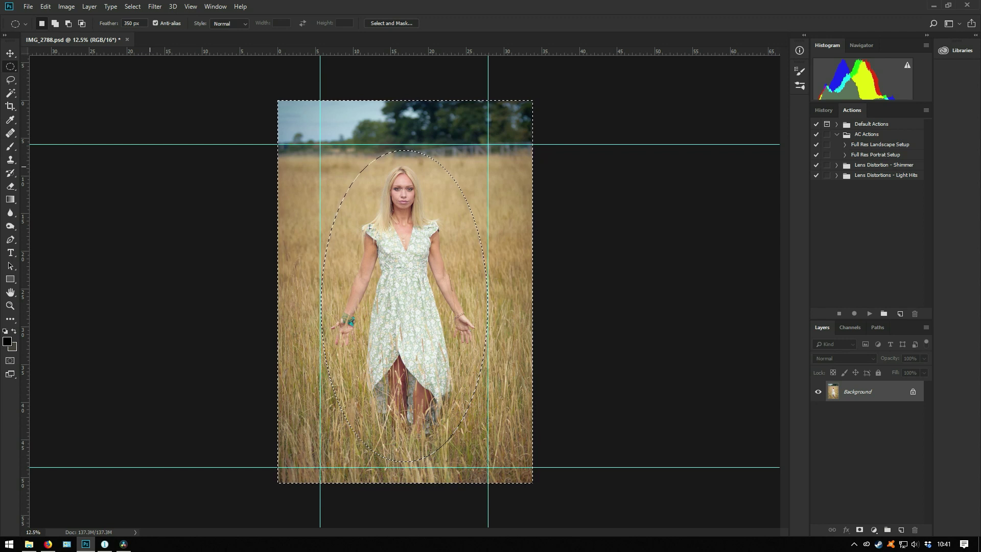
key("v")
left_click(155, 7)
mouse_move(169, 123)
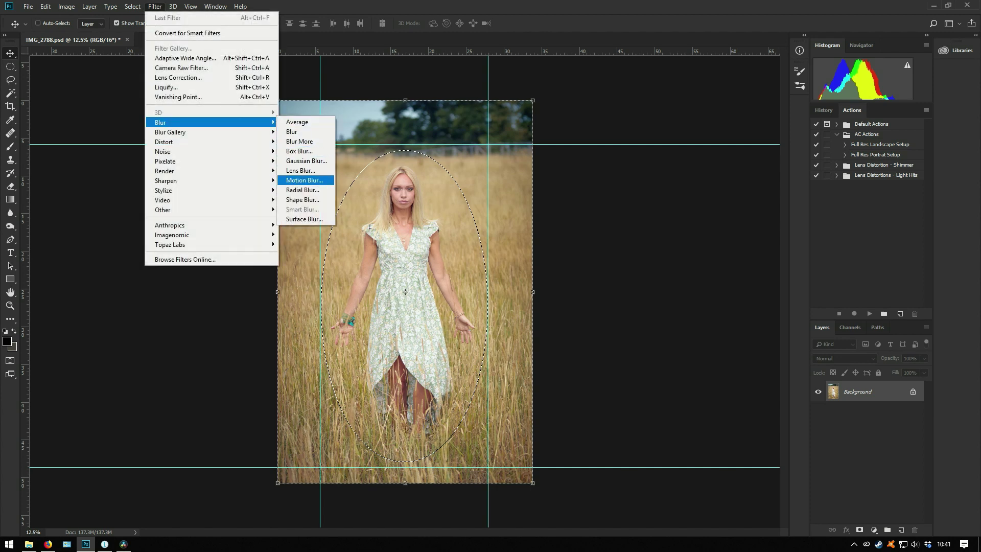
left_click(306, 160)
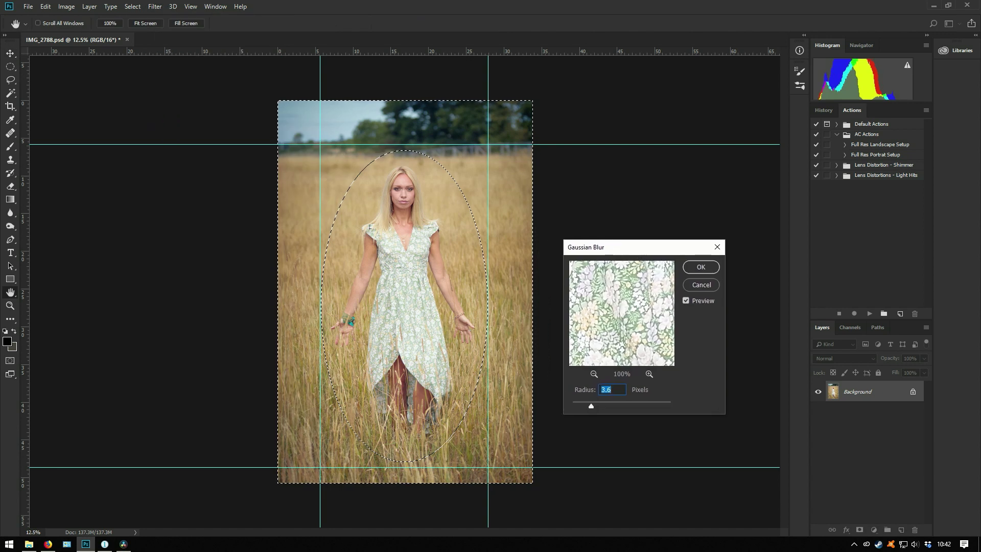
- Try Gaussian Blur radii of 1000, 25 and 10 pixels on the surroundings, toggling the preview to compare with the original
type("1000.0")
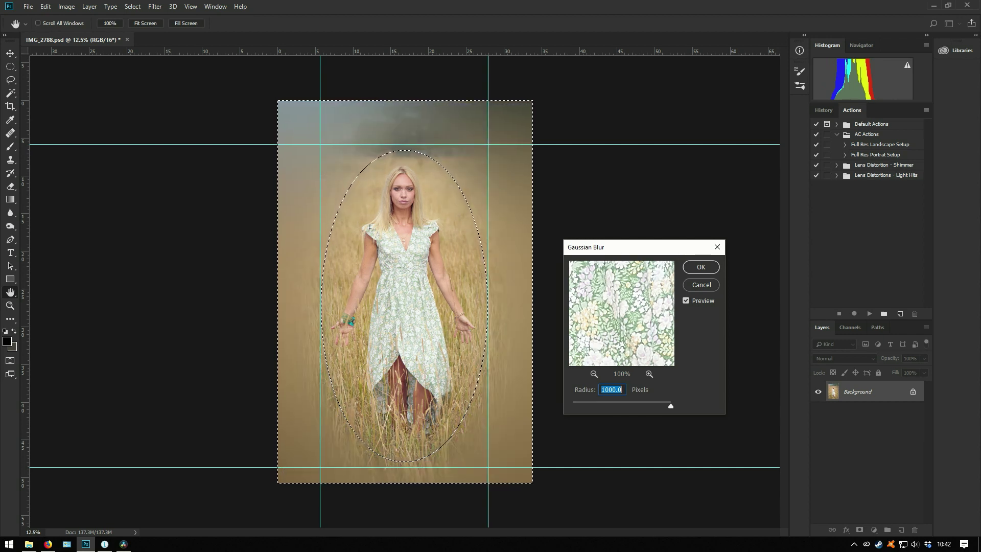
left_click_drag(671, 406, 613, 389)
left_click(601, 389)
type("25")
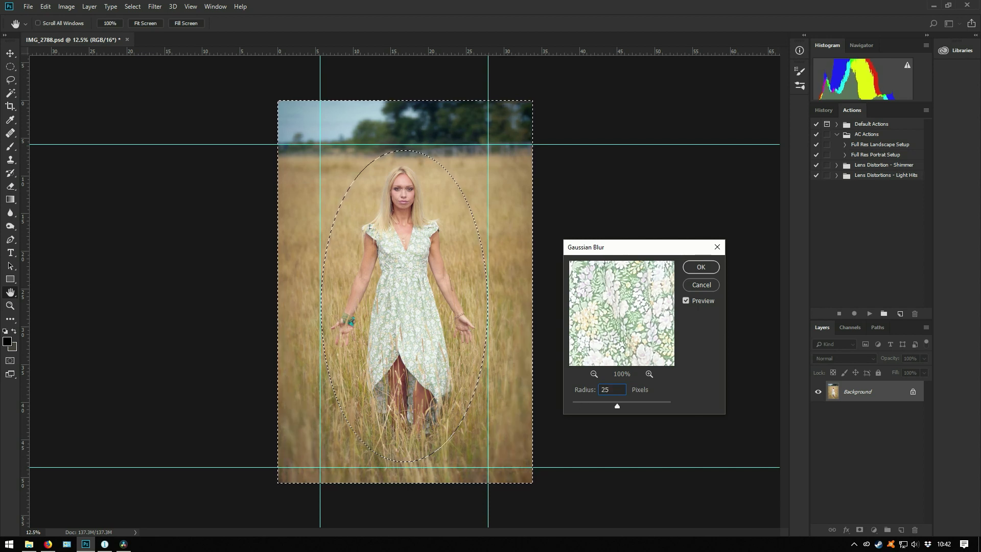
left_click(685, 300)
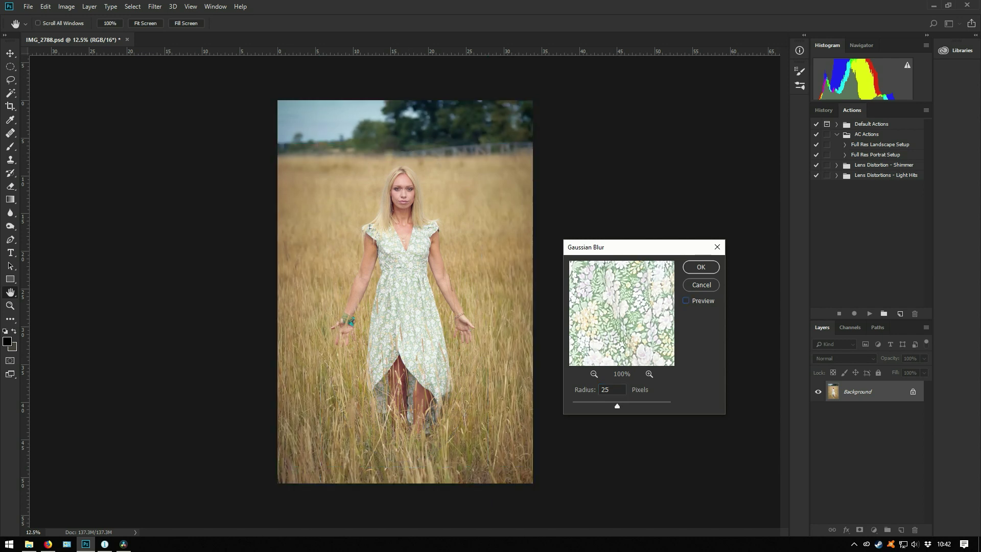
key("p")
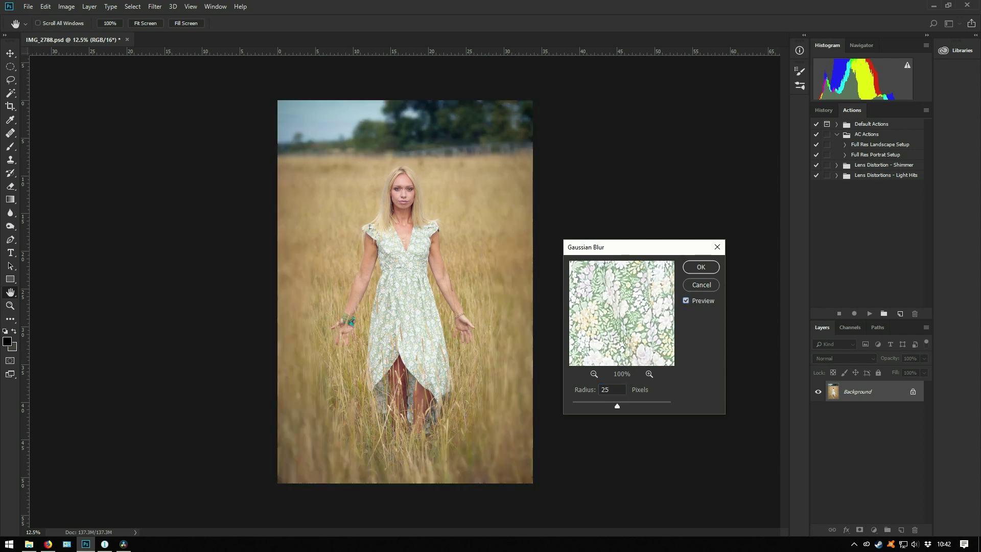
key("Tab")
type("20")
key("BackSpace")
key("BackSpace")
type("10p")
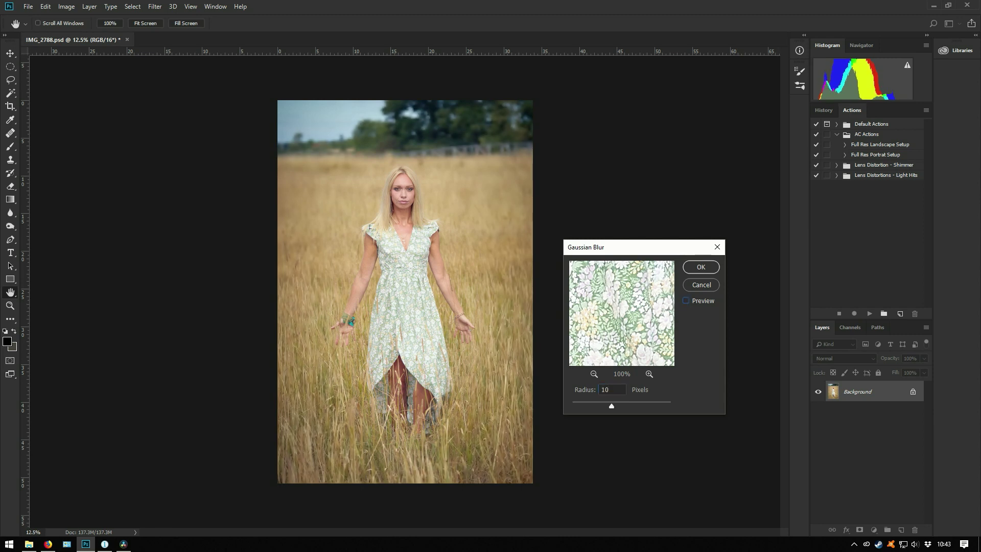
- Compare a 15 pixel radius, apply the Gaussian Blur at 12.5 pixels, and hide the guides and selection outline
key("Tab")
type("15")
key("alt+p")
key("Tab")
type("12.5")
key("Tab")
key("Return")
key("v")
key("ctrl+h")
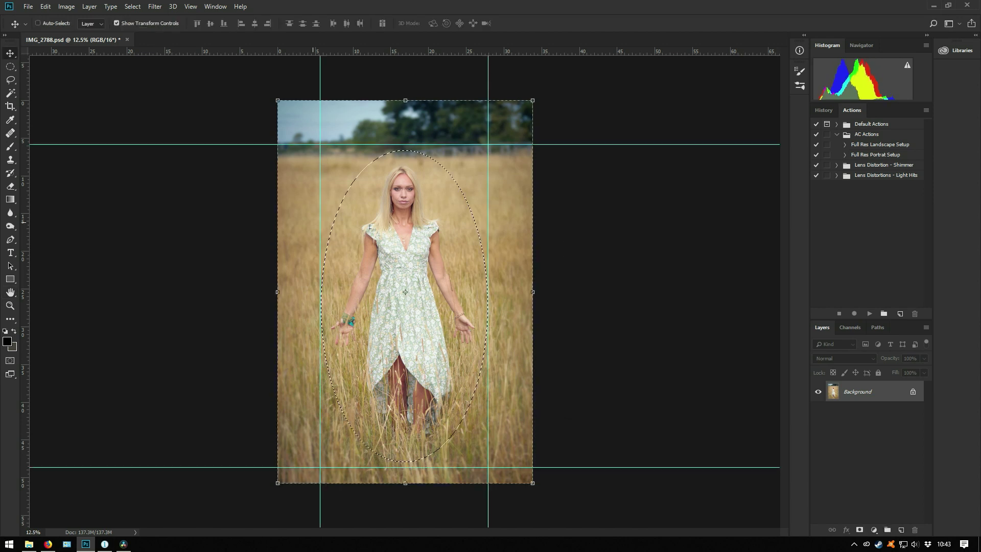
key("ctrl+h")
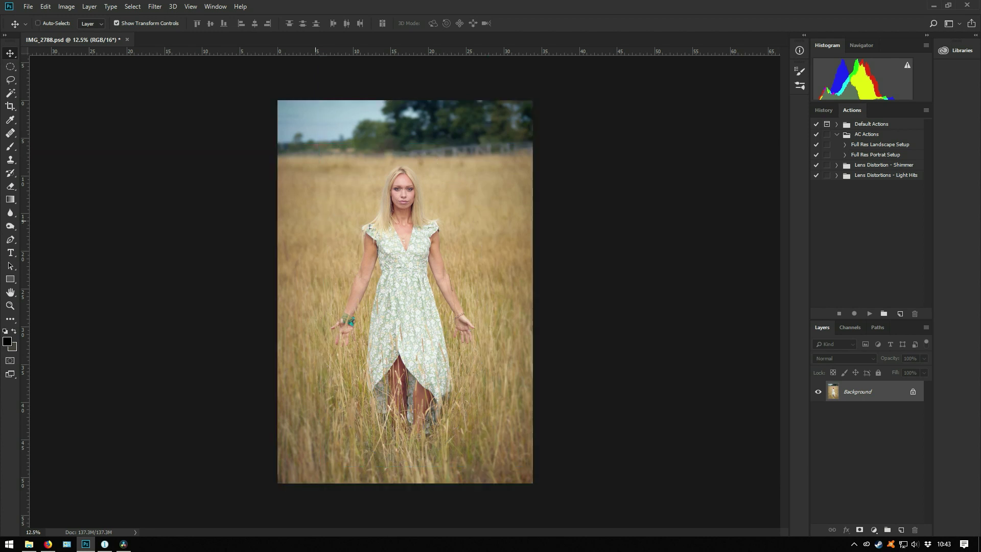
- Open Brightness/Contrast for the area outside the ellipse and lower its brightness to about -23
key("alt+i")
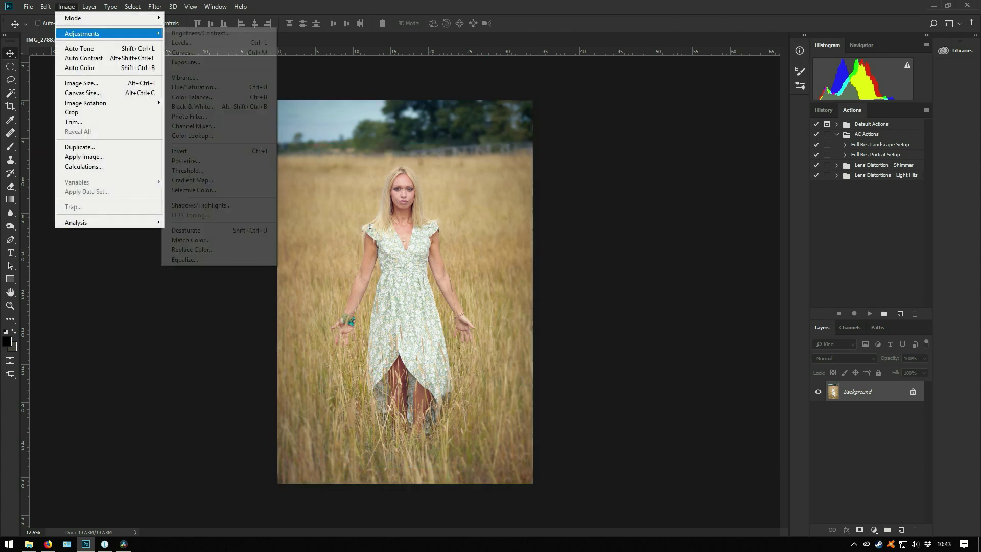
key("Right")
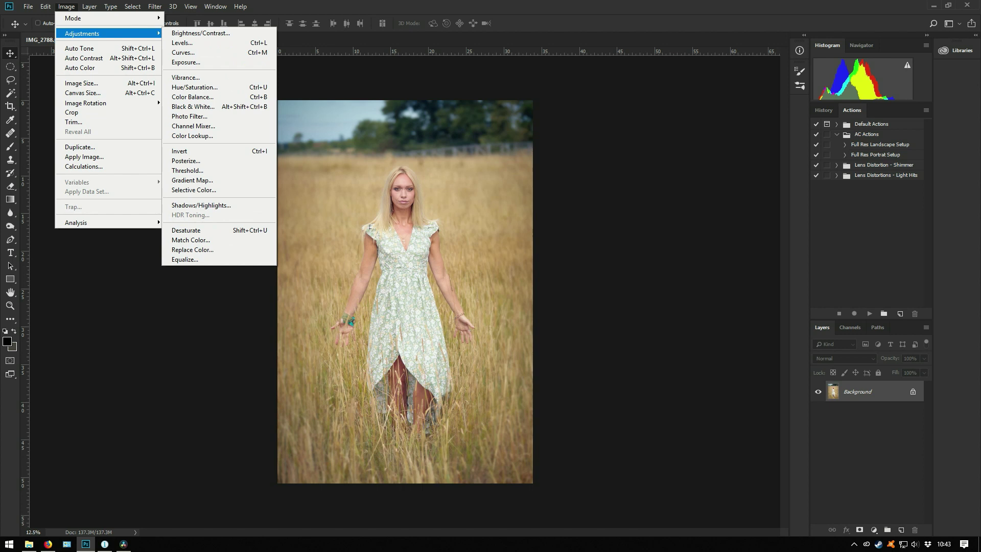
key("Return")
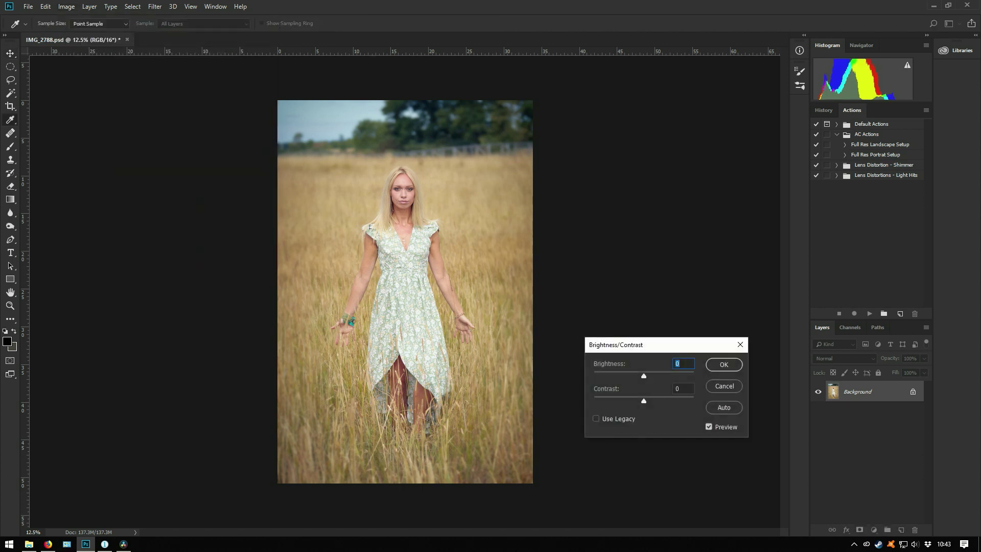
type("-29")
key("Down")
key("Down")
key("Down")
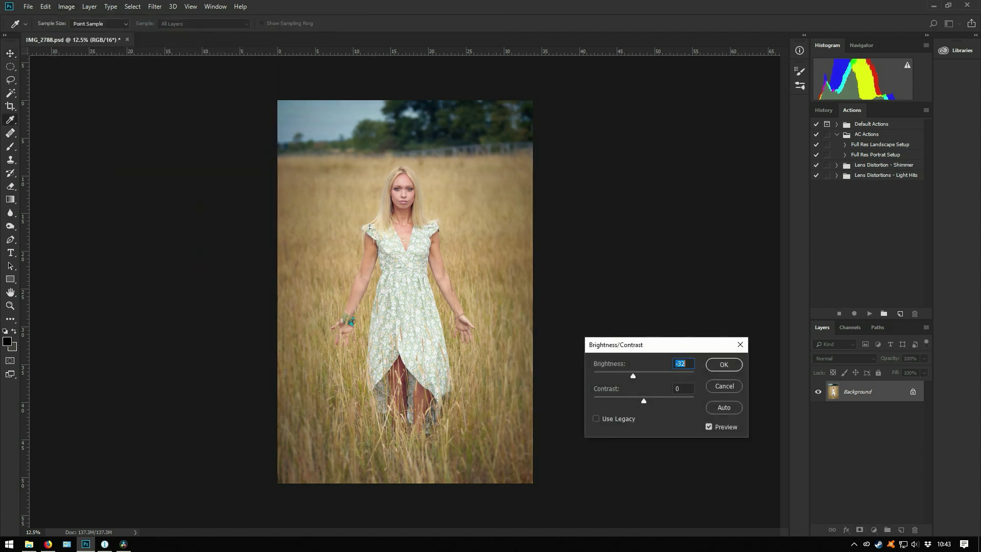
key("Up")
key("Up")
key("Up")
key("Up")
key("Up")
key("Up")
key("Up")
key("Up")
key("Up")
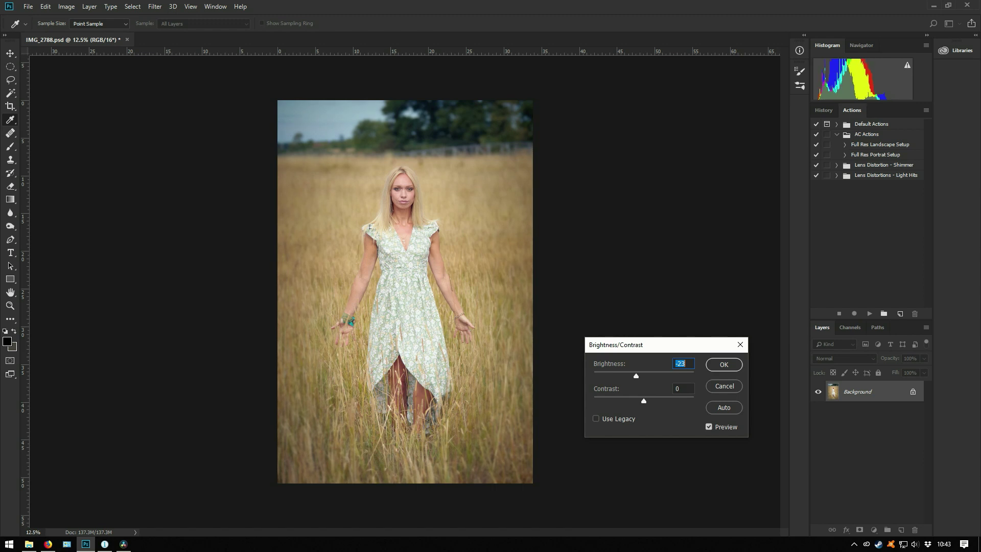
- Settle the surroundings' brightness at -20, set the contrast to 20 and apply the adjustment
key("Tab")
key("Up")
key("Up")
key("Up")
key("Up")
key("Up")
key("Up")
key("Up")
key("Up")
key("Up")
key("Up")
key("Up")
key("Up")
key("Up")
key("Up")
key("Up")
key("Up")
key("Up")
key("Up")
key("Up")
key("Up")
key("Down")
key("Down")
key("Down")
key("Down")
key("Down")
key("Down")
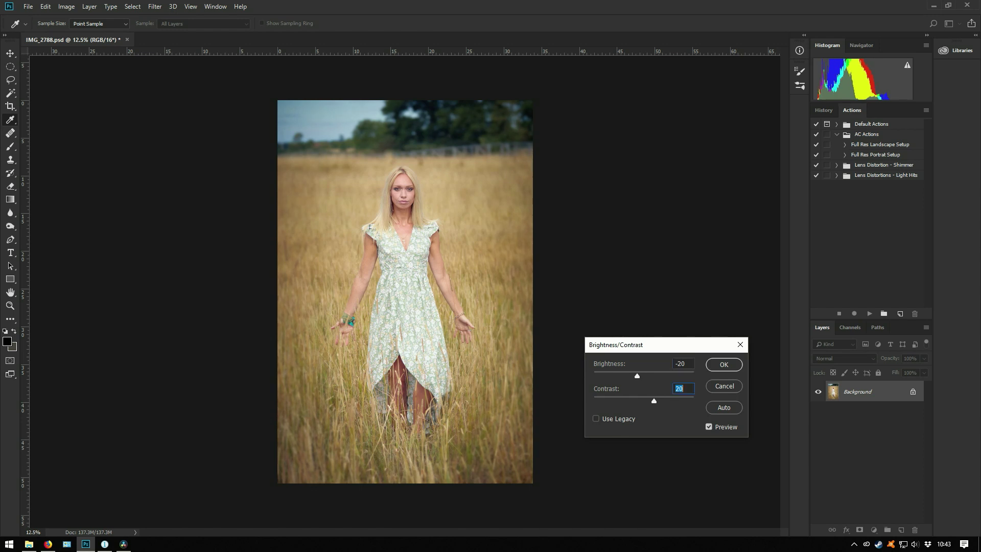
key("Tab")
key("Return")
- Clear the selection and replace the upper horizontal guide with one at 7.65 cm, just below the fence
key("v")
key("m")
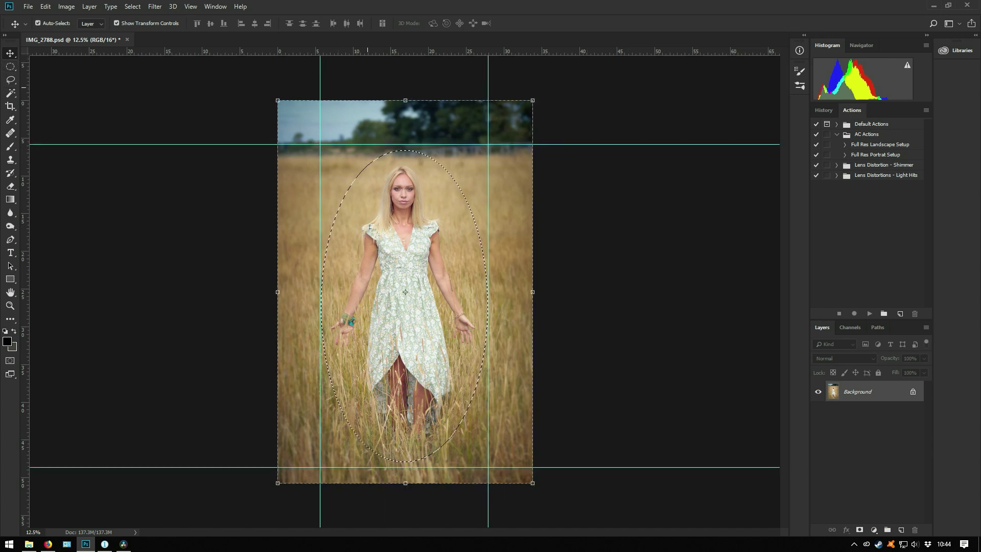
left_click_drag(432, 51, 433, 158)
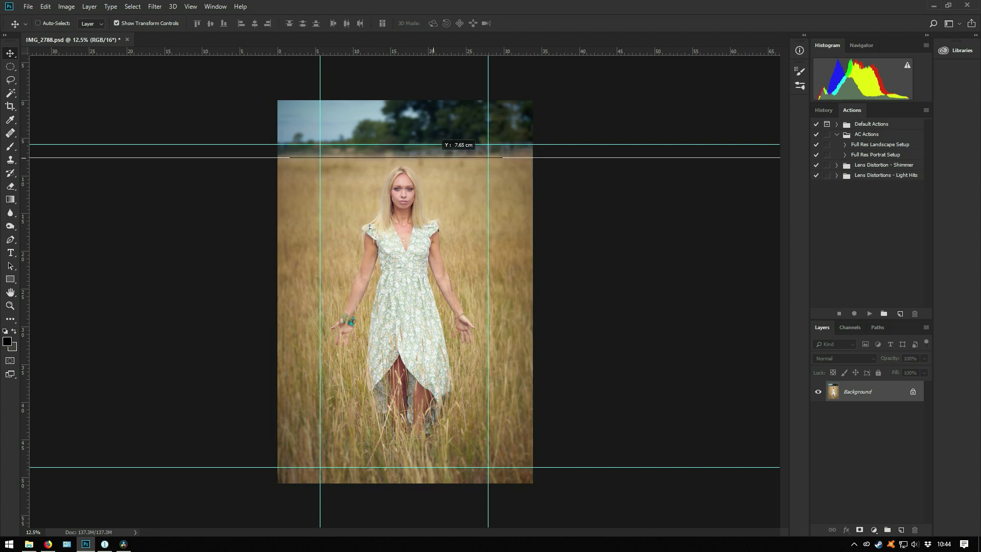
left_click_drag(433, 158, 434, 158)
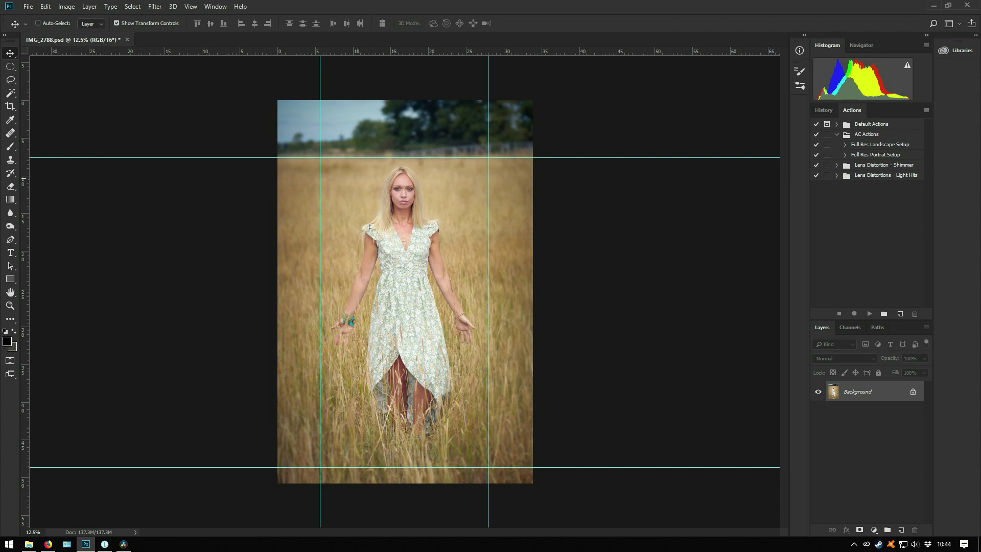
- Select everything below the upper guide with the Rectangular Marquee, crop the photo to it and hide the guides
left_click(11, 67)
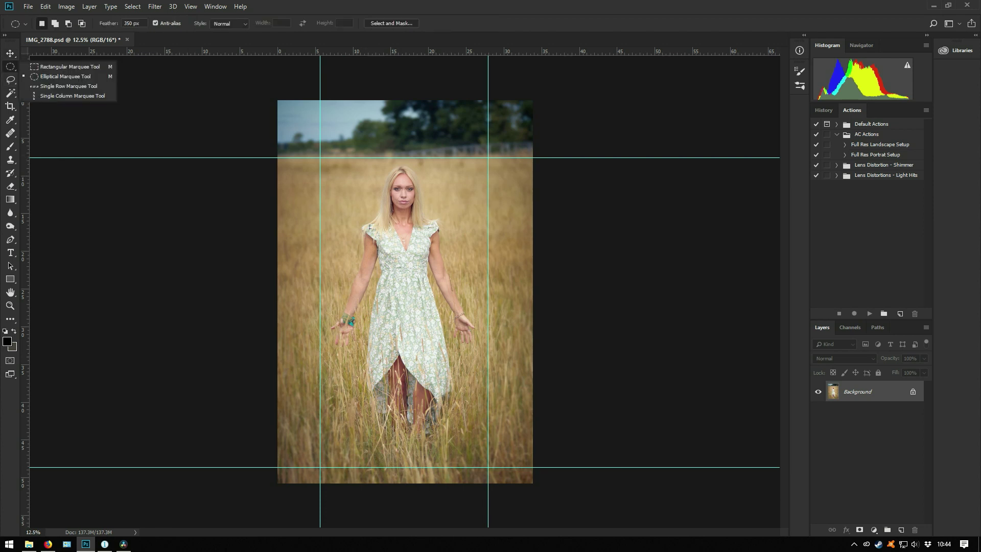
left_click(70, 66)
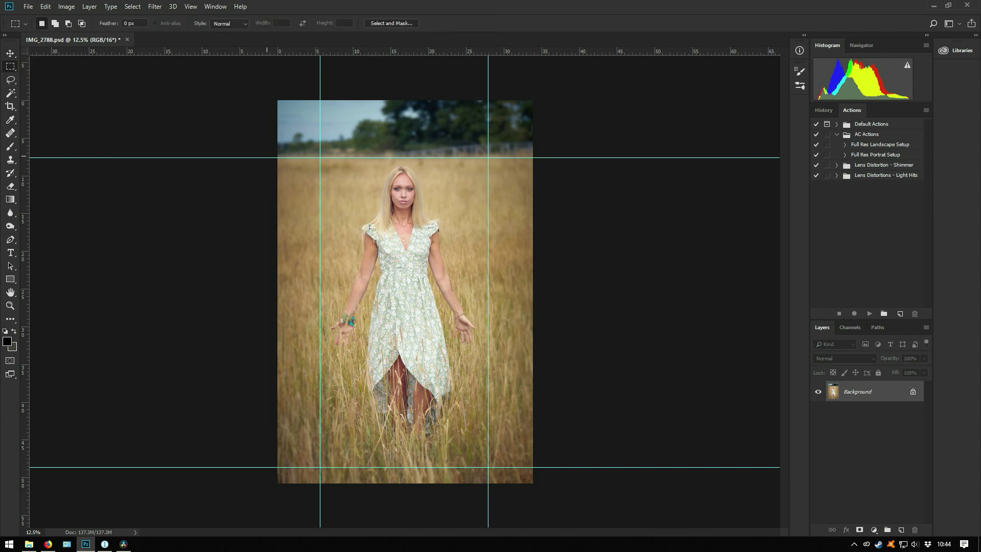
left_click_drag(277, 158, 561, 483)
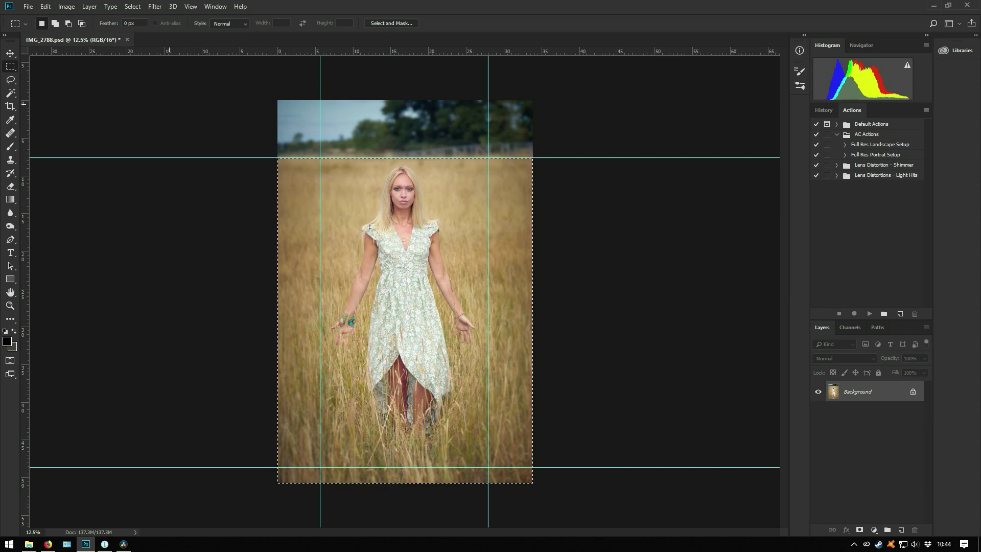
left_click(67, 6)
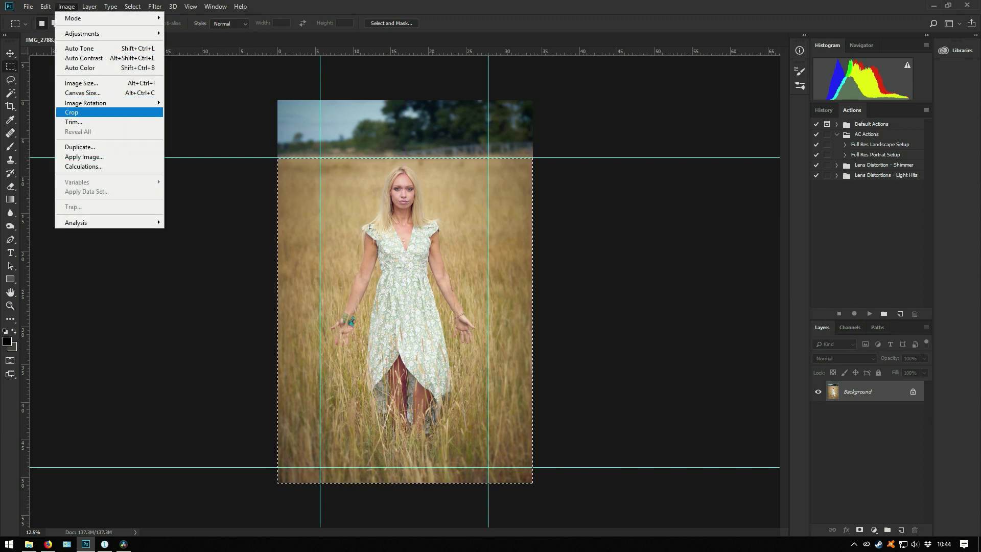
left_click(117, 112)
key("ctrl+h")
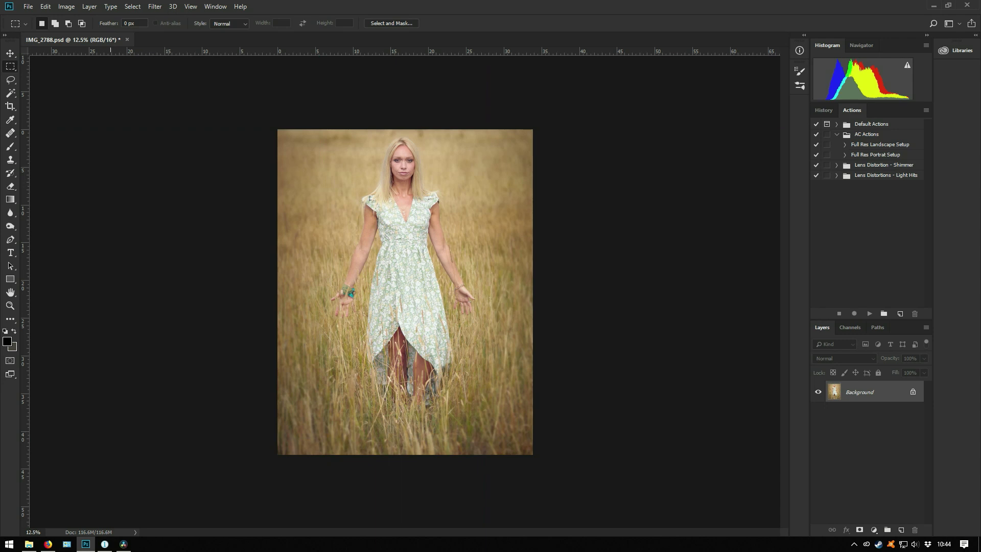
- Open Canvas Size and set the canvas extension color to White and the new size units to Inches
key("v")
key("alt+i")
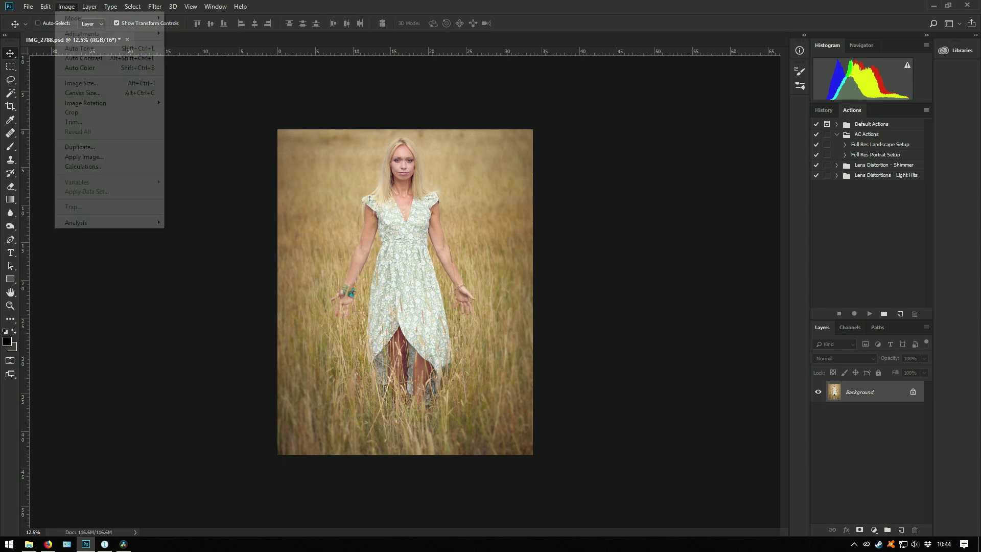
left_click(83, 92)
left_click_drag(484, 123, 618, 207)
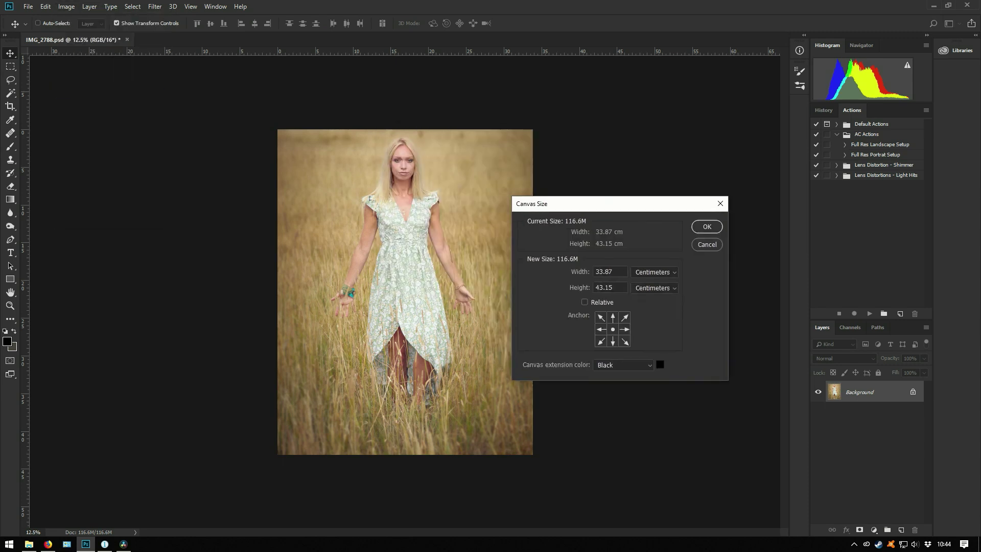
left_click(622, 365)
key("Up")
key("Return")
key("alt+Down")
key("Up")
key("Return")
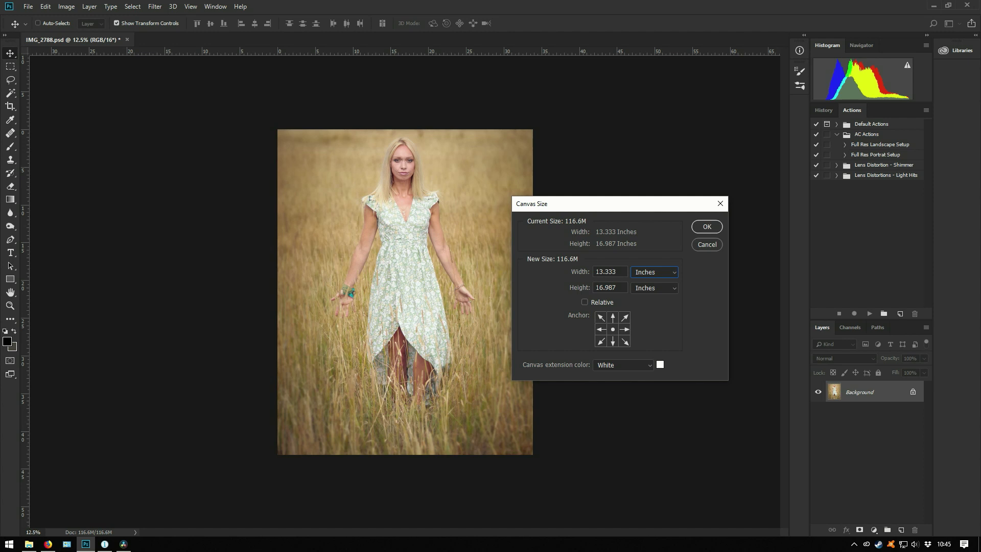
- Anchor the photo at the bottom centre and increase the canvas height to add a narrow white strip above it
left_click(613, 342)
type("7")
key("Return")
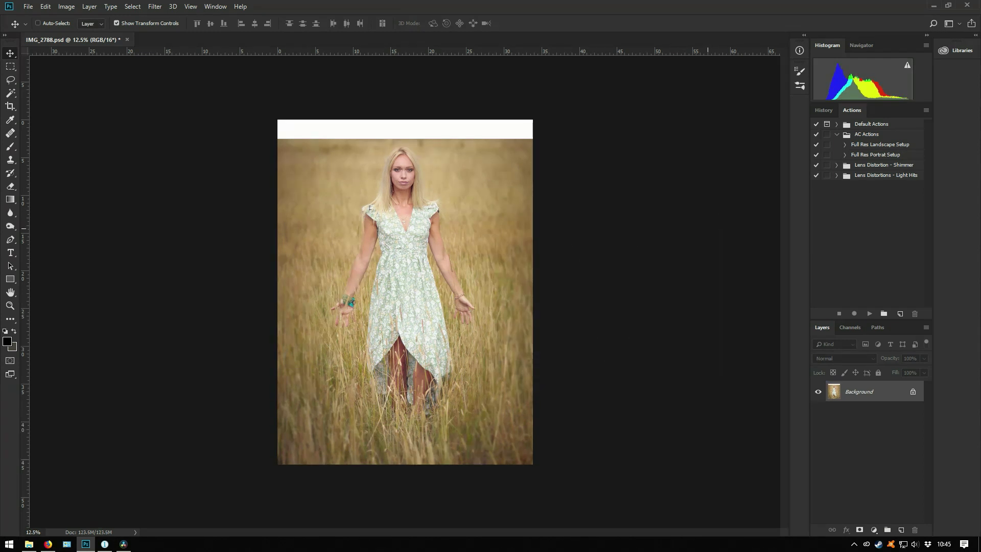
- Select the white strip above the photo with the Rectangular Marquee, fill it using Content-Aware and deselect
key("m")
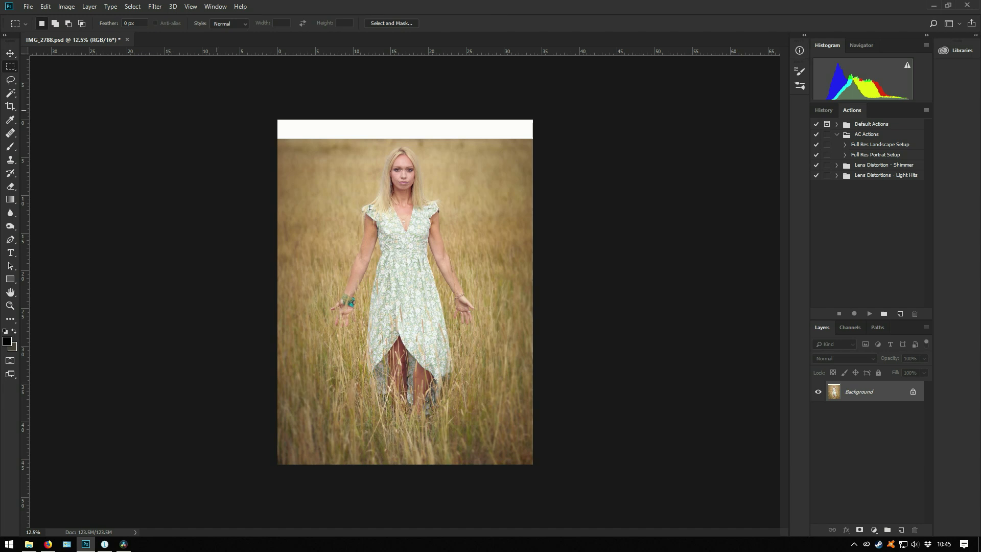
left_click_drag(277, 120, 594, 140)
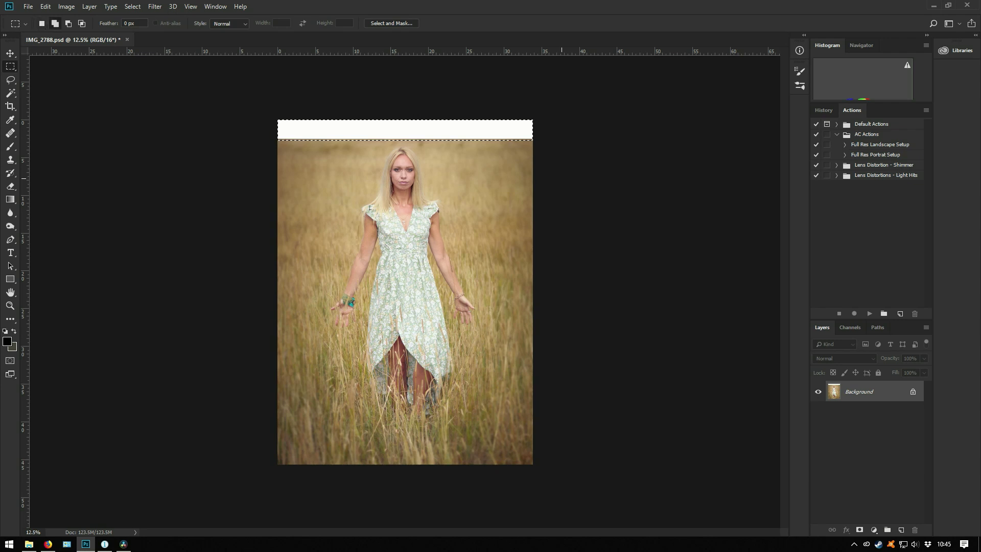
key("shift+BackSpace")
key("Return")
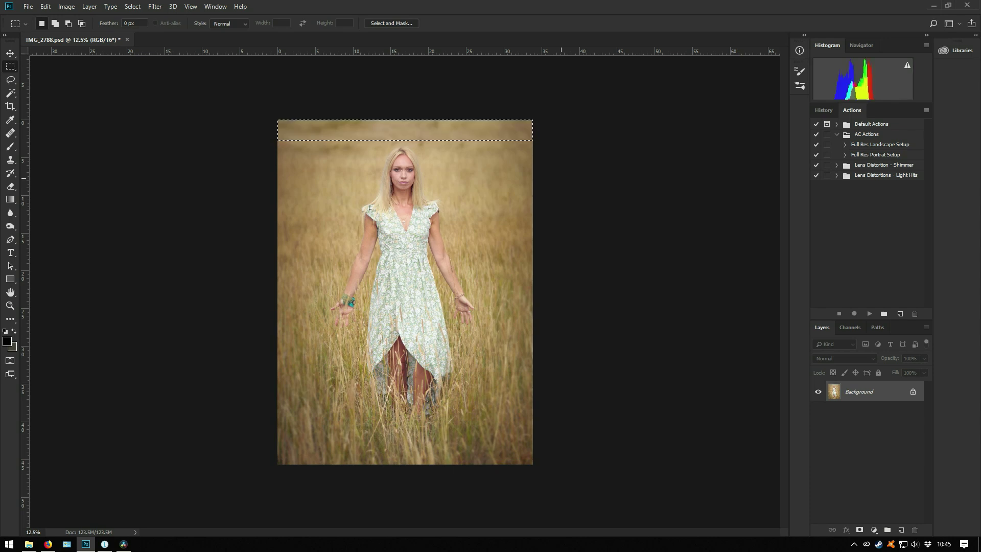
key("ctrl+d")
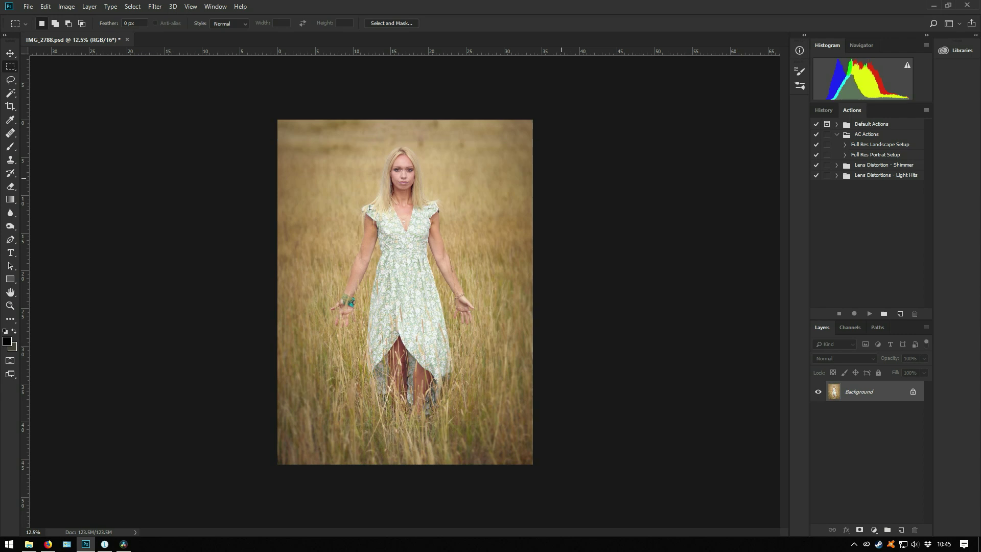
key("ctrl+plus")
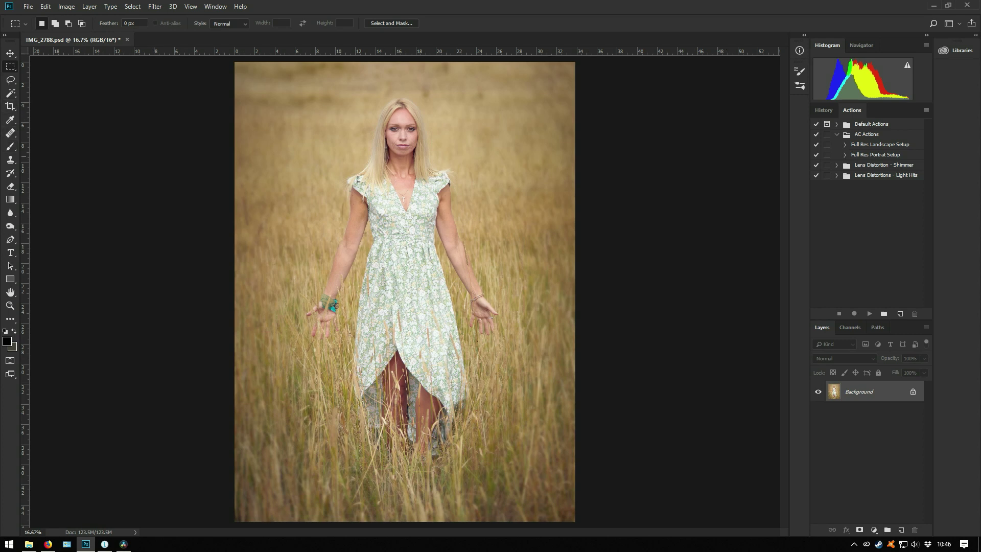
key("v")
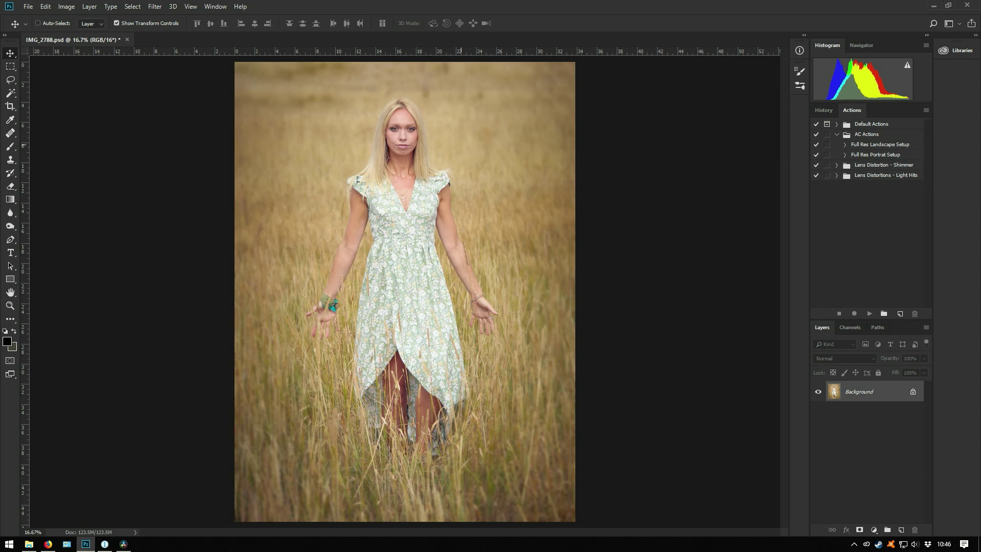
- Enlarge the Healing Brush to 200 px and retouch the uneven patches in the field on both sides of the woman's head
key("j")
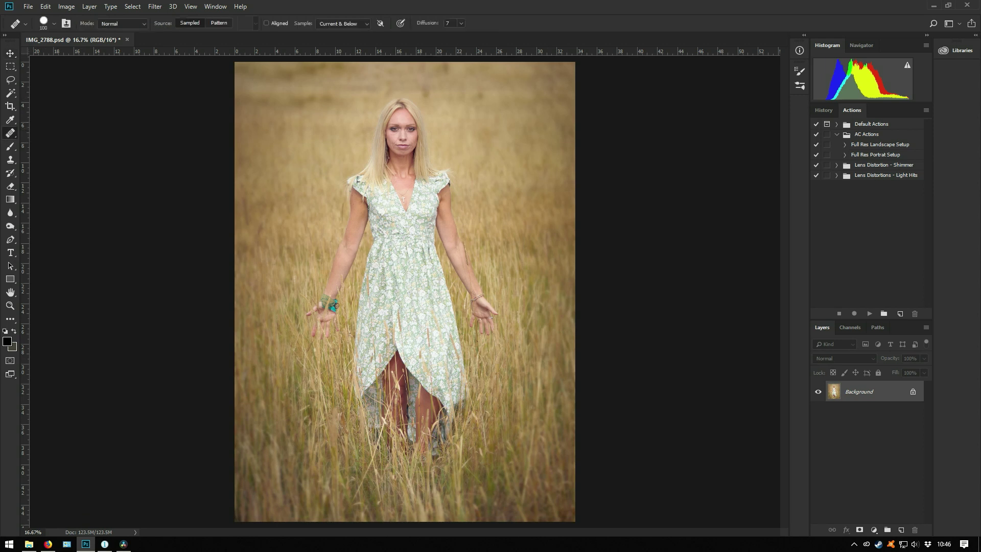
key("bracketright")
key("bracketright")
key("bracketright")
key("bracketright")
left_click_drag(470, 131, 467, 131)
left_click(473, 76)
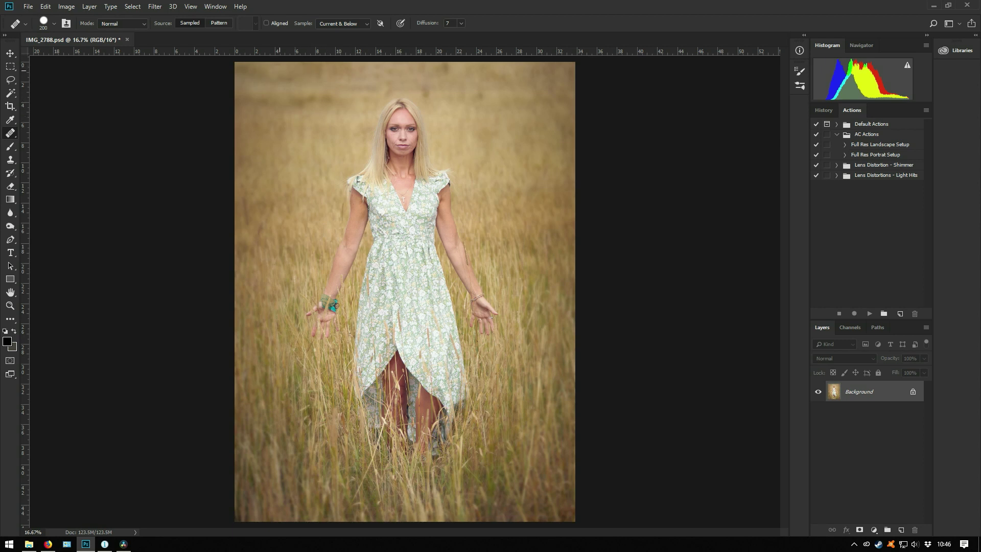
left_click(321, 139)
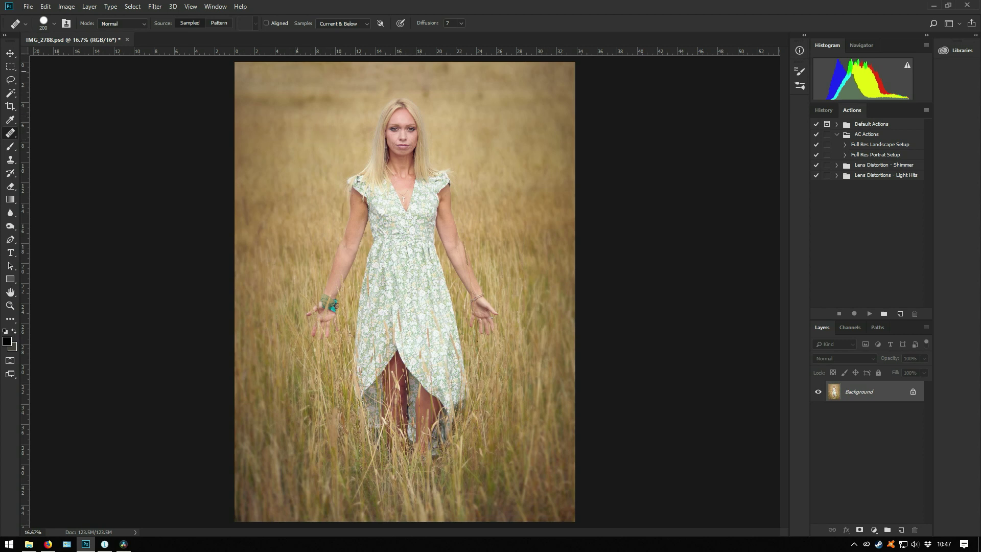
key("ctrl+minus")
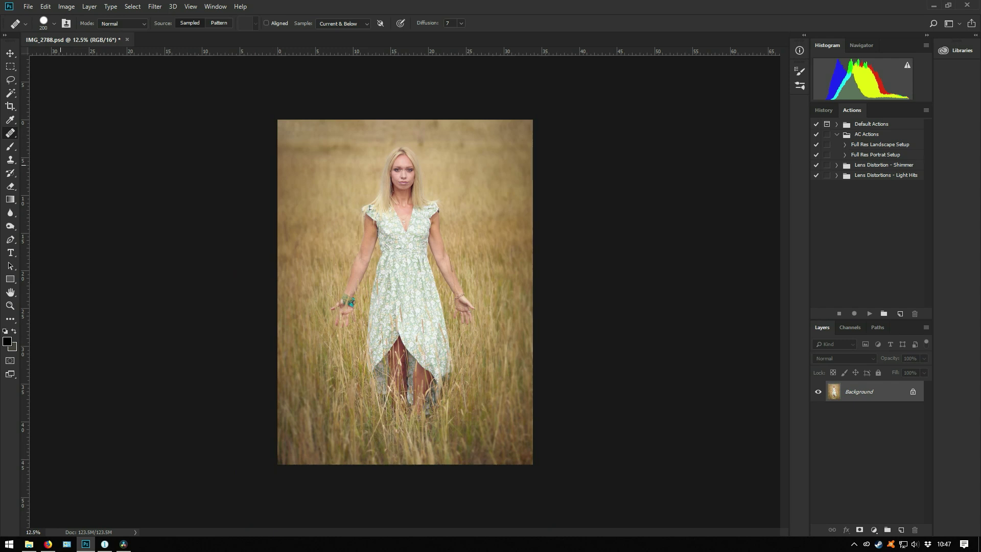
key("ctrl+plus")
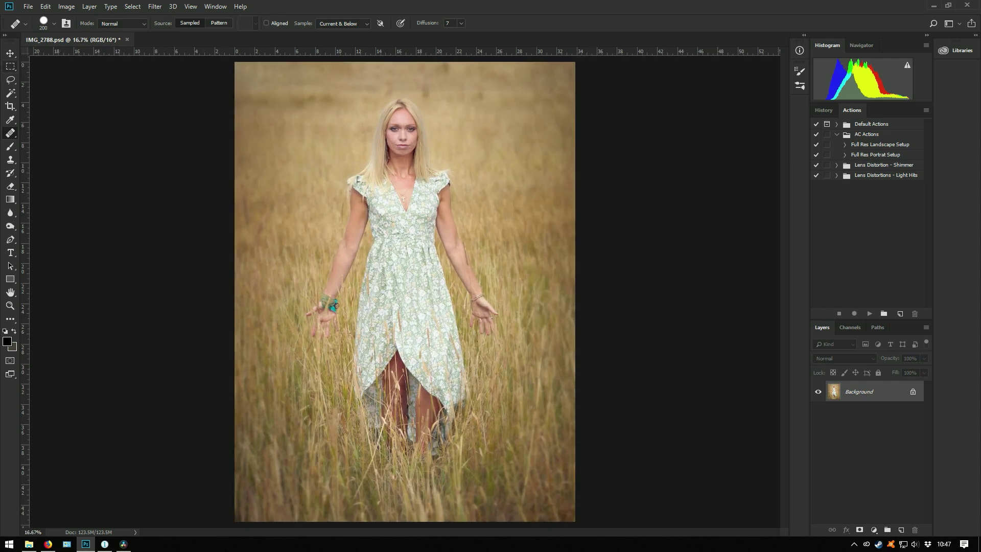
- Heal the remaining repeated marks in the extended field just above the woman's head with a smaller Healing Brush
key("bracketleft")
key("bracketleft")
key("bracketleft")
key("bracketleft")
left_click(471, 86)
left_click(514, 85)
left_click(361, 101)
left_click(350, 88)
- Select the full-width strip of field above the woman's head with the Rectangular Marquee and open Gaussian Blur for it
key("m")
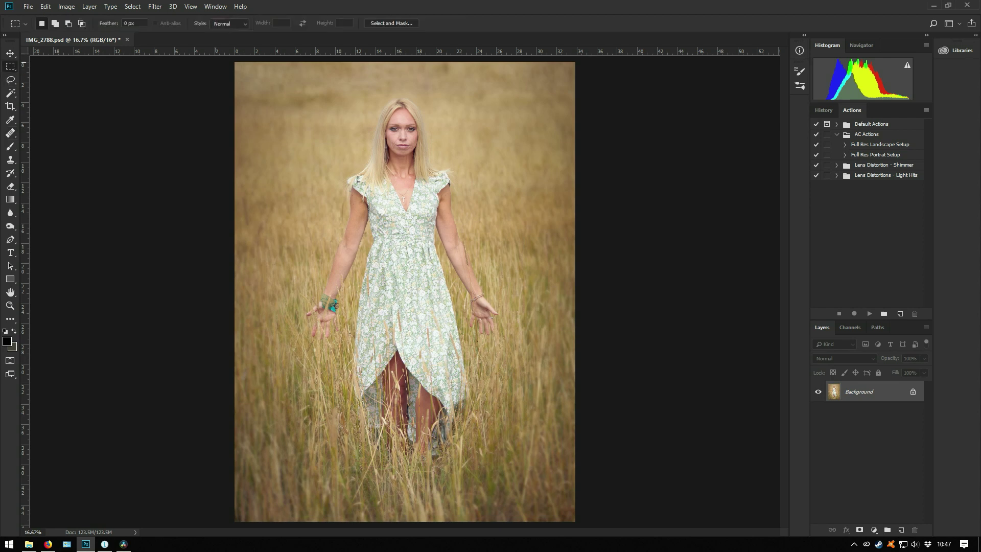
left_click_drag(222, 57, 600, 95)
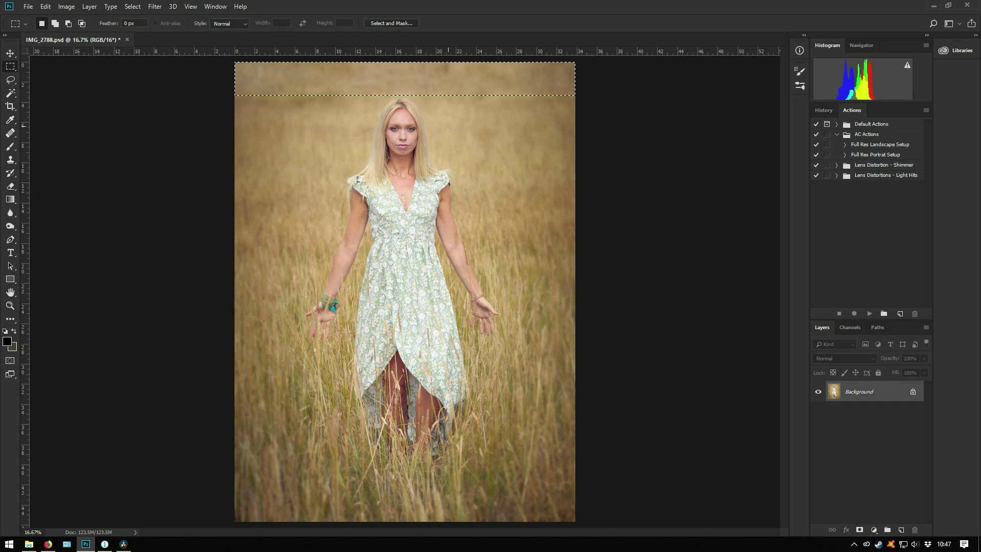
key("alt+t")
key("b")
key("Right")
key("Down")
key("Down")
key("Down")
key("Down")
key("Down")
key("Down")
key("Down")
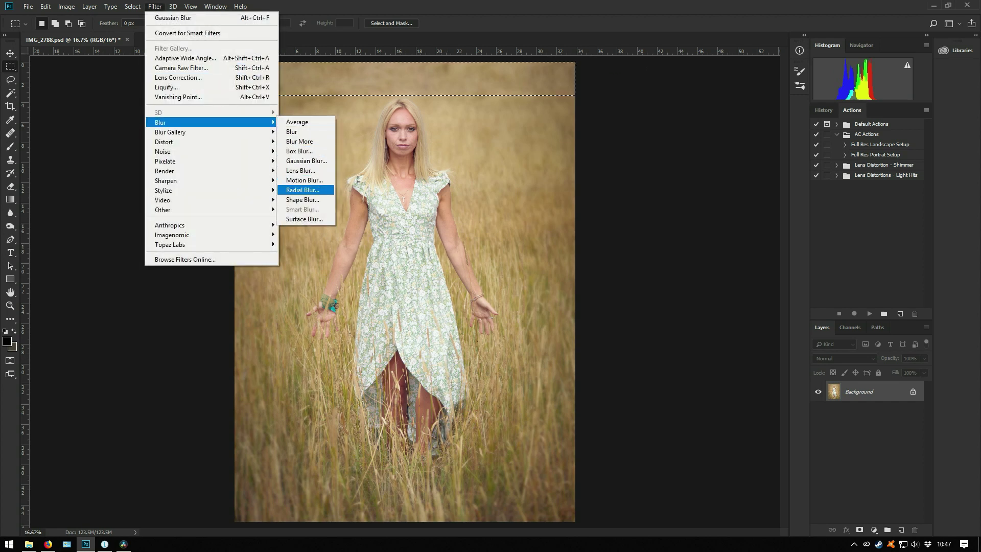
key("Up")
key("Up")
key("Up")
key("Return")
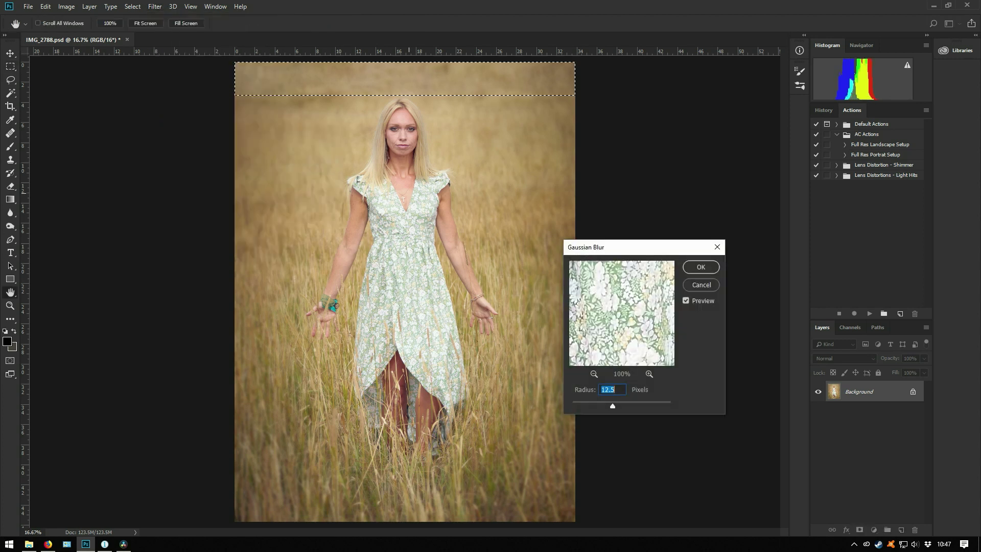
- Try a Gaussian Blur radius of 5 pixels on the selected strip and compare it with the preview off and on
left_click_drag(613, 405, 591, 405)
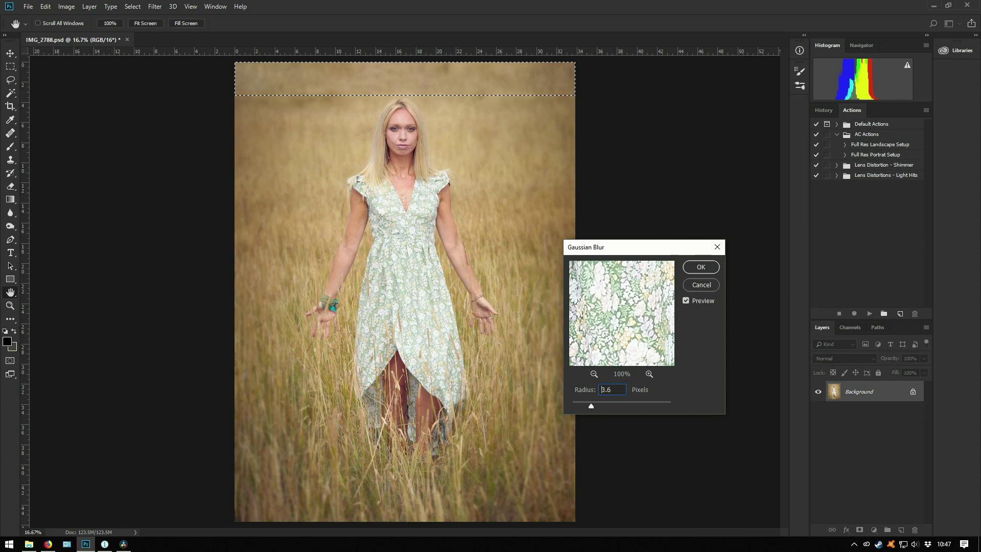
type("5")
left_click(686, 300)
left_click(686, 300)
left_click(685, 300)
left_click(685, 300)
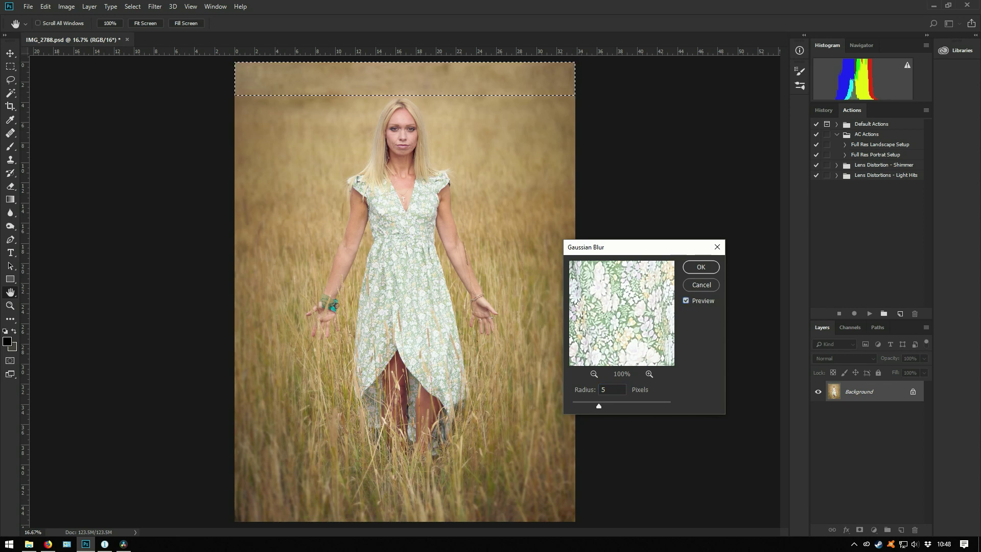
- Try a much stronger Gaussian Blur on the strip, with the radius raised to 27.7 pixels
left_click_drag(600, 405, 669, 404)
type("10")
key("shift+Up")
key("shift+Up")
key("shift+Up")
key("shift+Up")
key("shift+Up")
key("shift+Up")
key("shift+Up")
key("shift+Up")
key("shift+Up")
key("shift+Up")
key("shift+Up")
key("shift+Up")
key("shift+Up")
key("shift+Up")
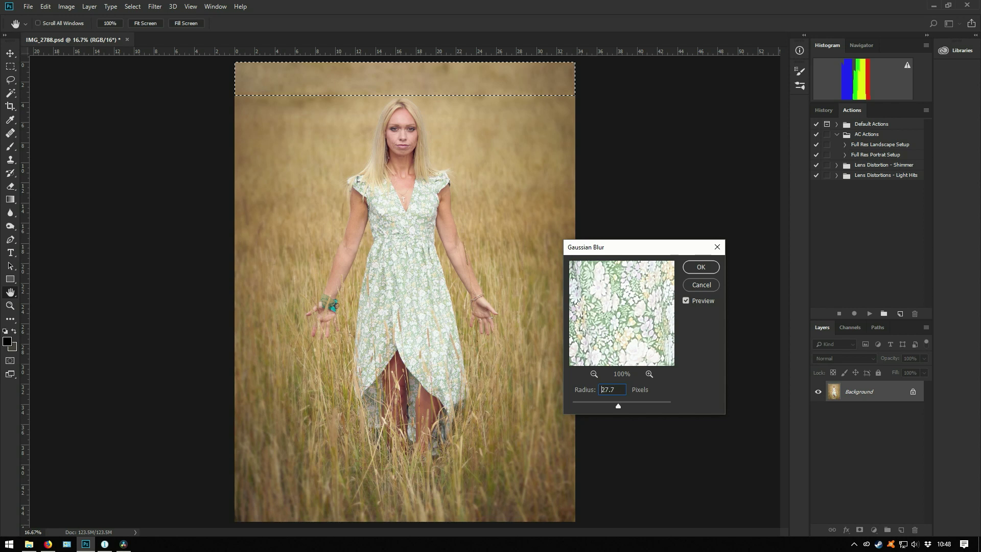
- Reduce the strip's Gaussian Blur radius to 8.4 pixels
key("shift+Down")
key("shift+Down")
key("shift+Down")
key("shift+Down")
key("shift+Down")
key("shift+Down")
key("shift+Down")
key("shift+Down")
key("shift+Down")
key("shift+Down")
key("shift+Down")
key("shift+Down")
key("shift+Down")
key("shift+Down")
key("shift+Down")
key("shift+Down")
key("shift+Down")
key("shift+Down")
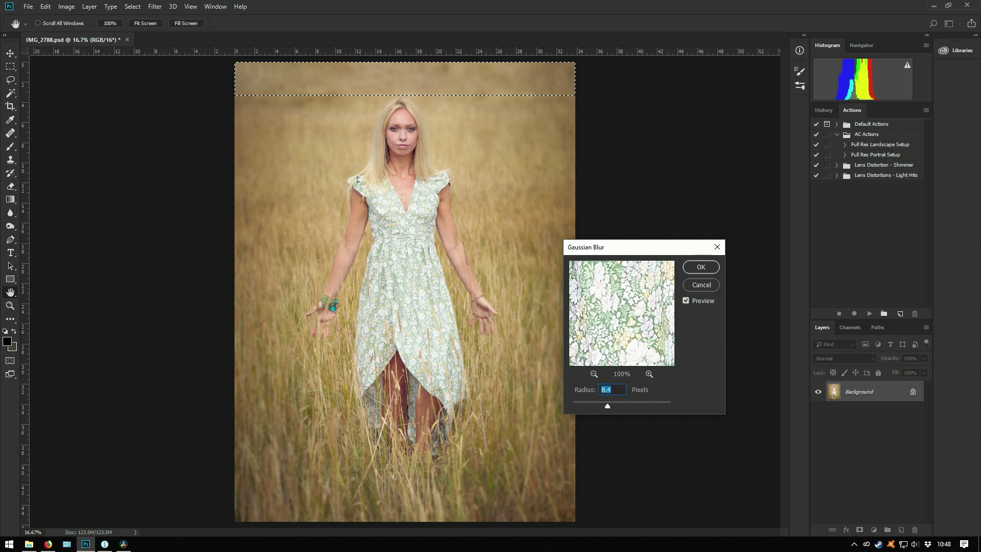
- Compare the strip with the blur preview off and on, and set the Gaussian Blur radius to 7 pixels
key("alt+p")
key("alt+p")
key("alt+p")
key("alt+p")
key("alt+r")
type("7")
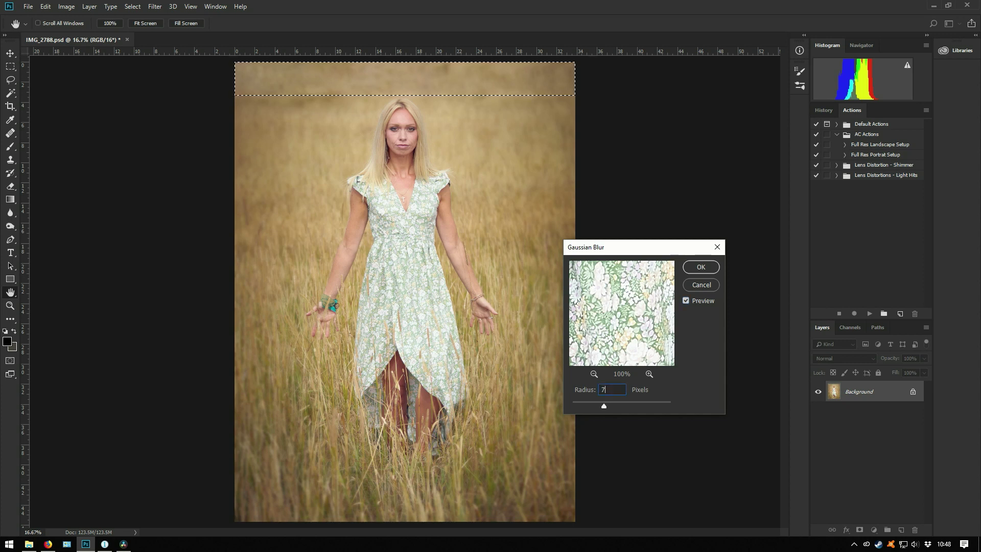